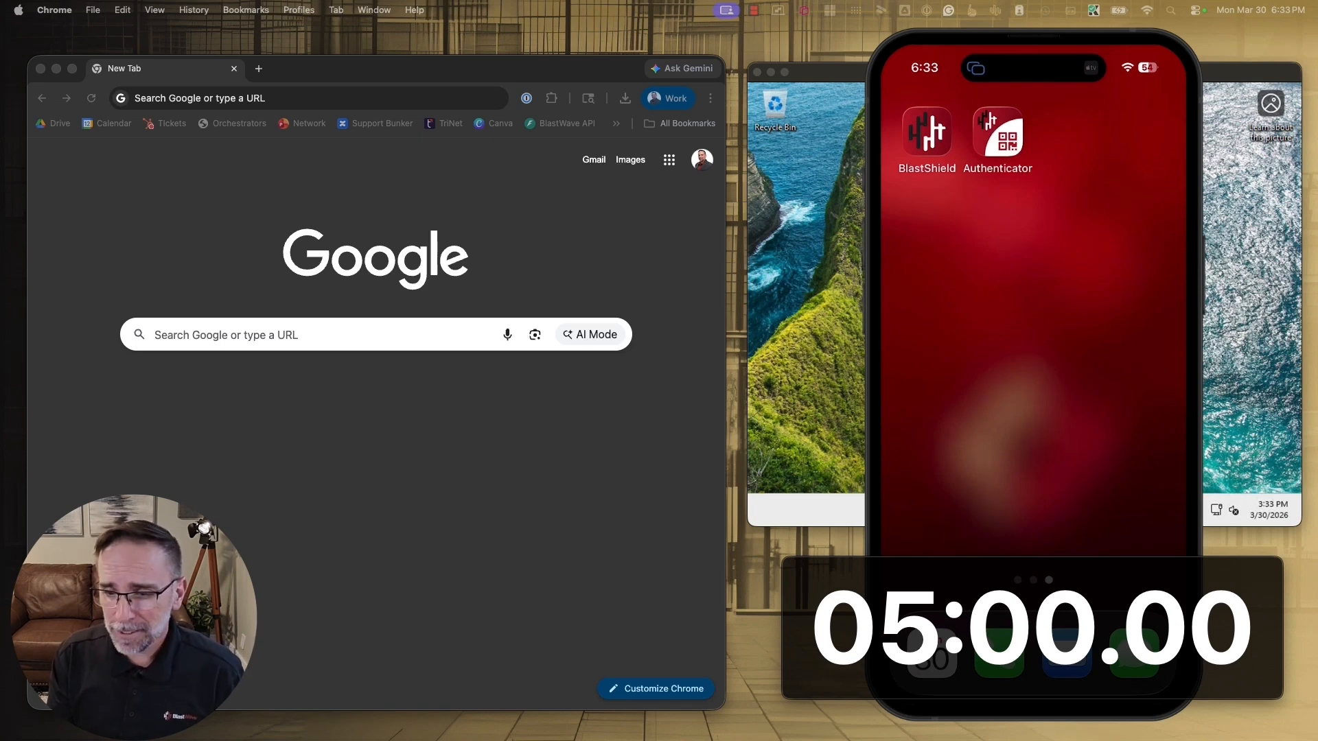
Start the five-minute countdown and open the copied BlastShield registration link containing the invitation token in the browser
mouse_move(1032, 628)
left_click(1057, 697)
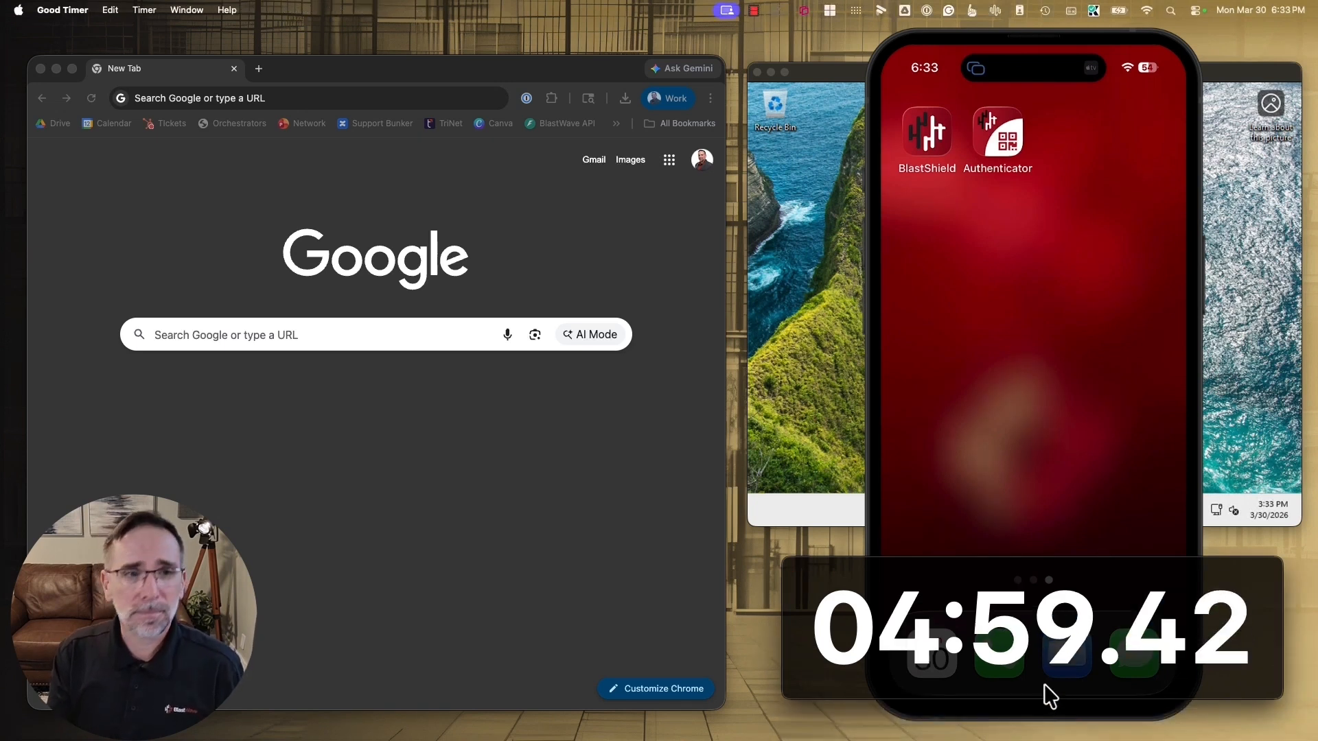
left_click(266, 99)
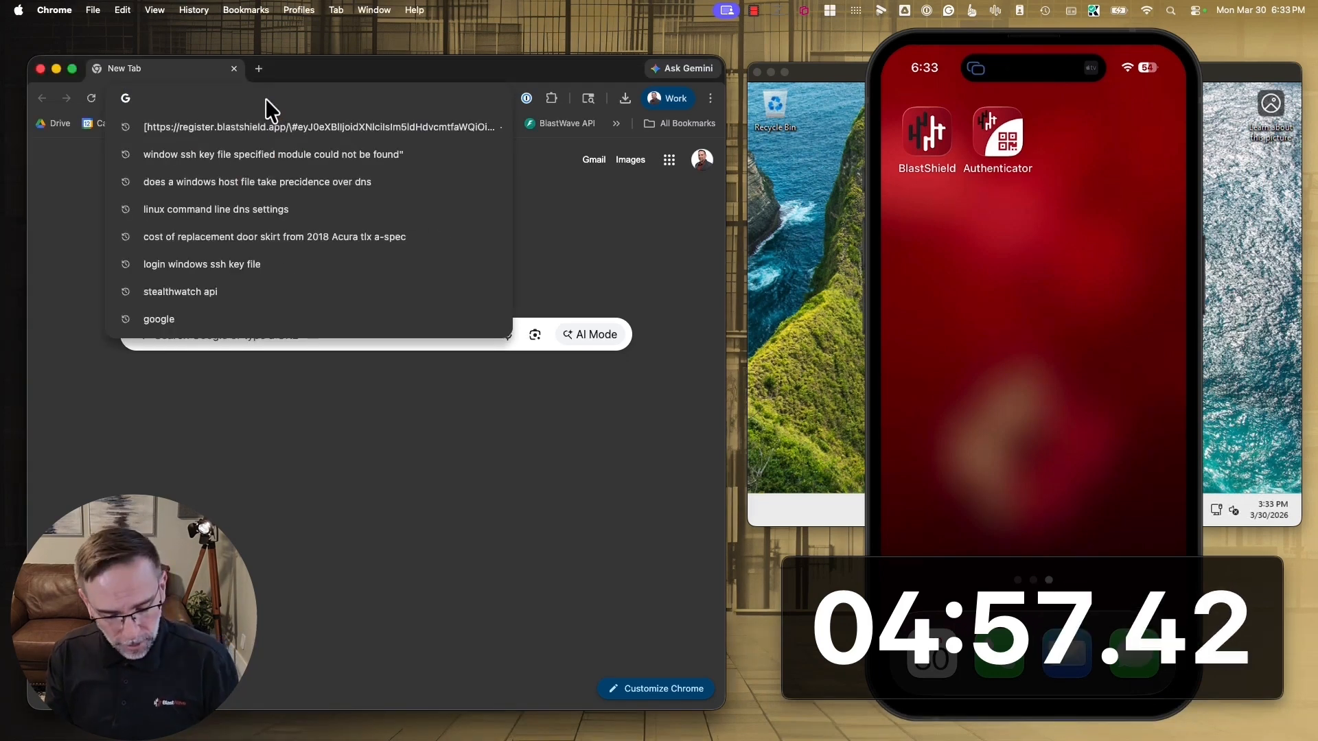
key("super+v")
key("Return")
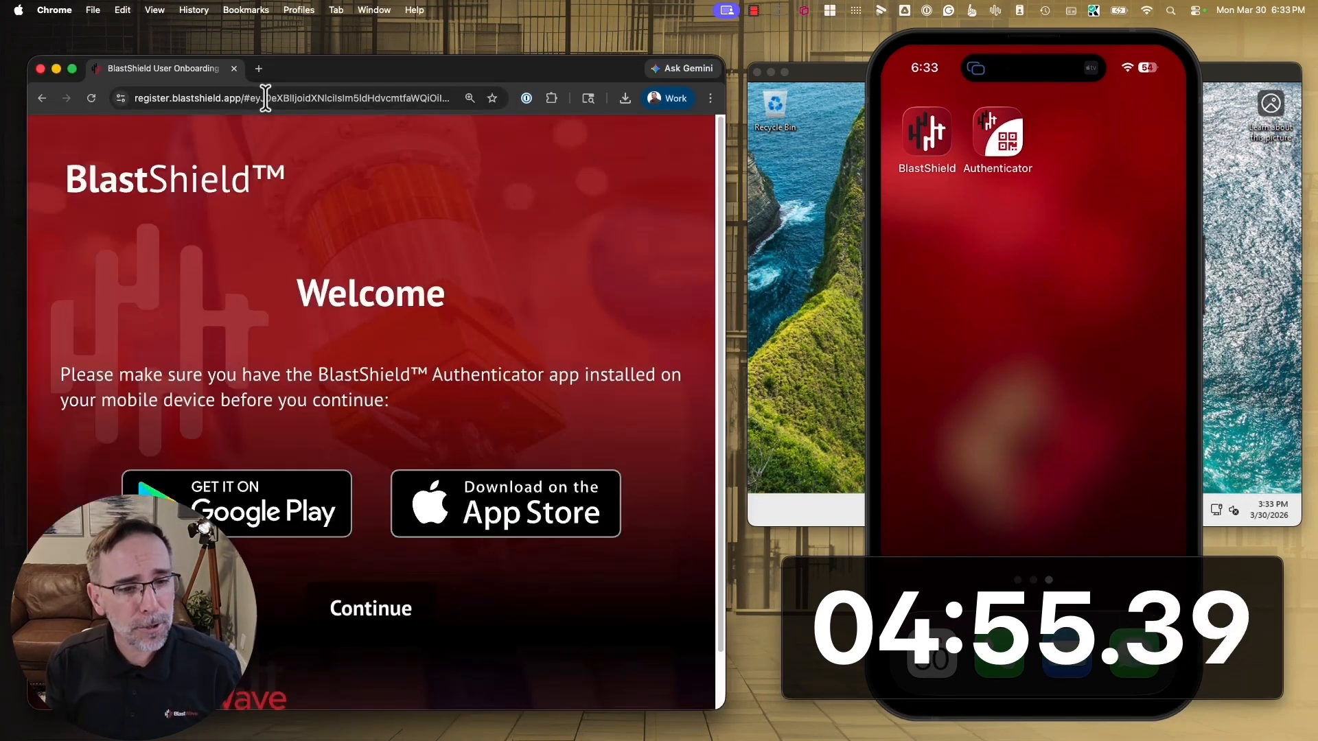
Continue the BlastShield onboarding to register the mobile authenticator, and close the phone mirroring and browser windows
left_click(354, 608)
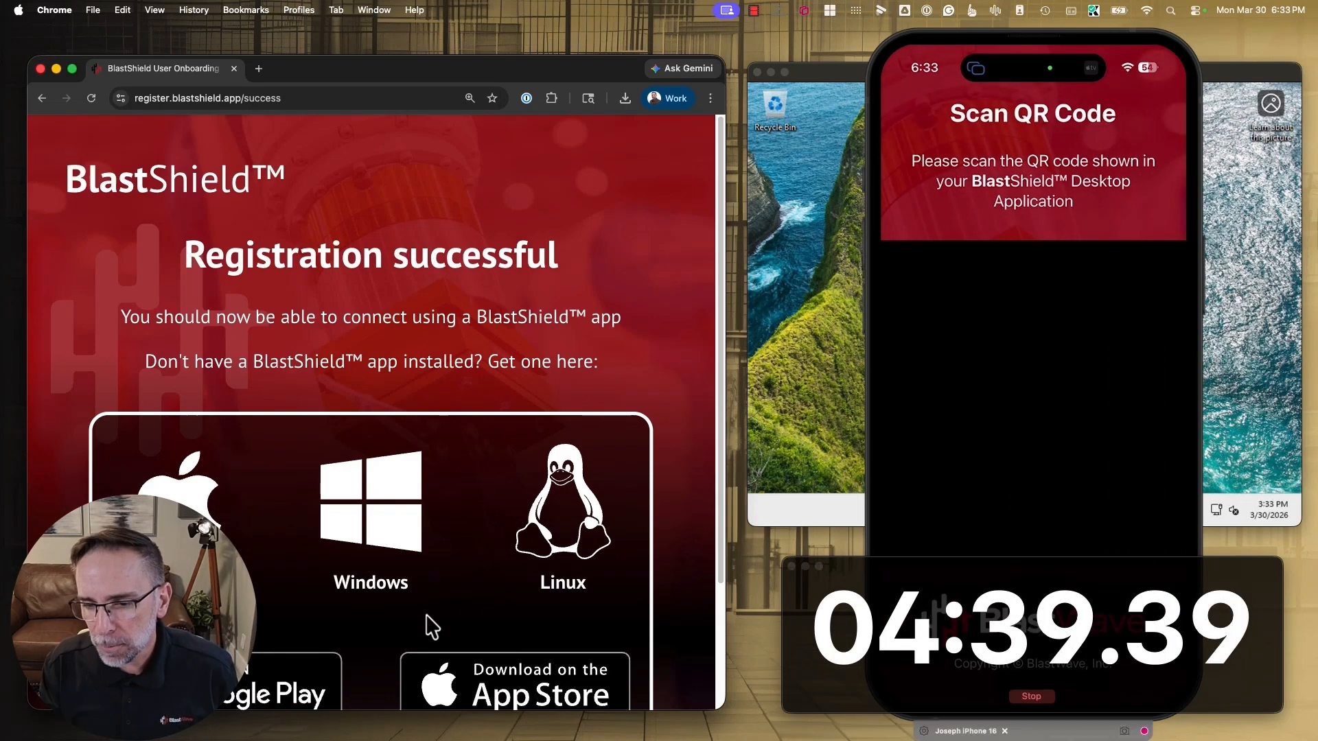
left_click(1004, 732)
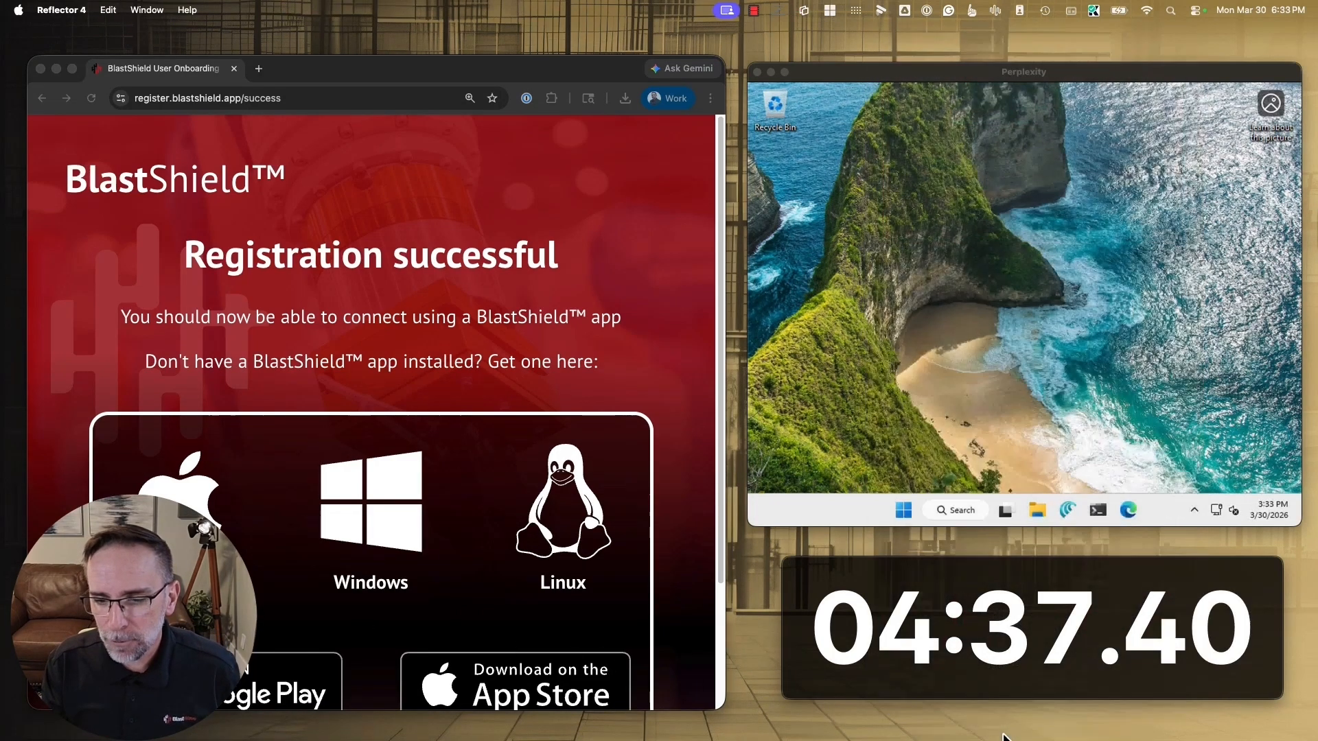
left_click(39, 68)
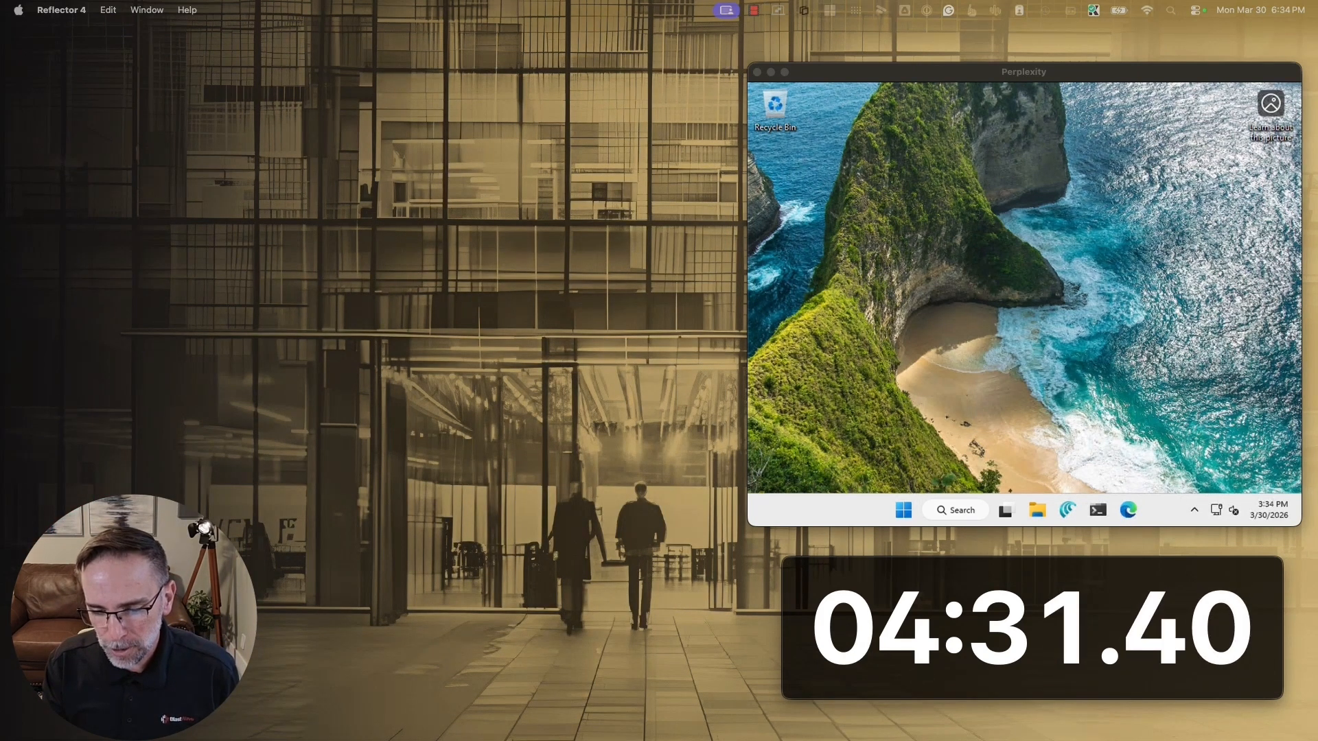
Install BlastShield-1.13.0-new-look on Macintosh HD, authorizing it with the account password, and close the installer
left_click_drag(590, 740, 463, 196)
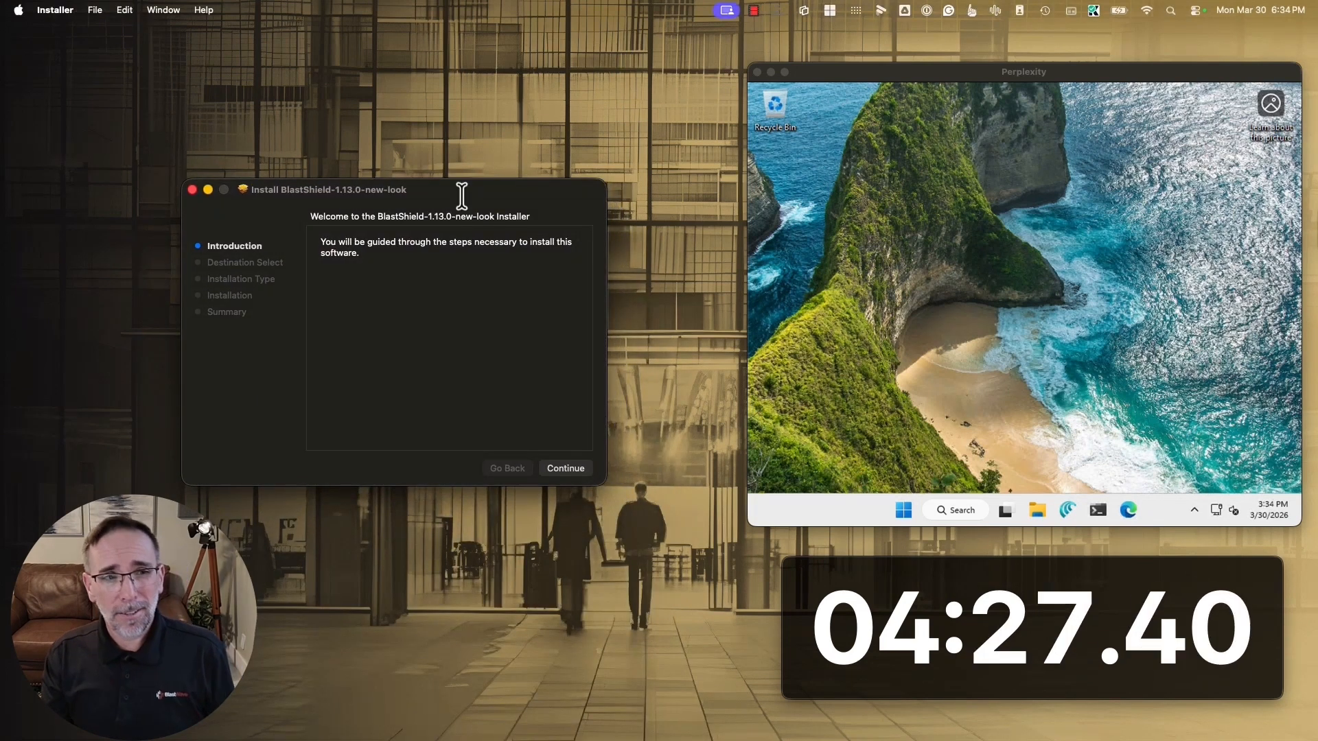
left_click(567, 470)
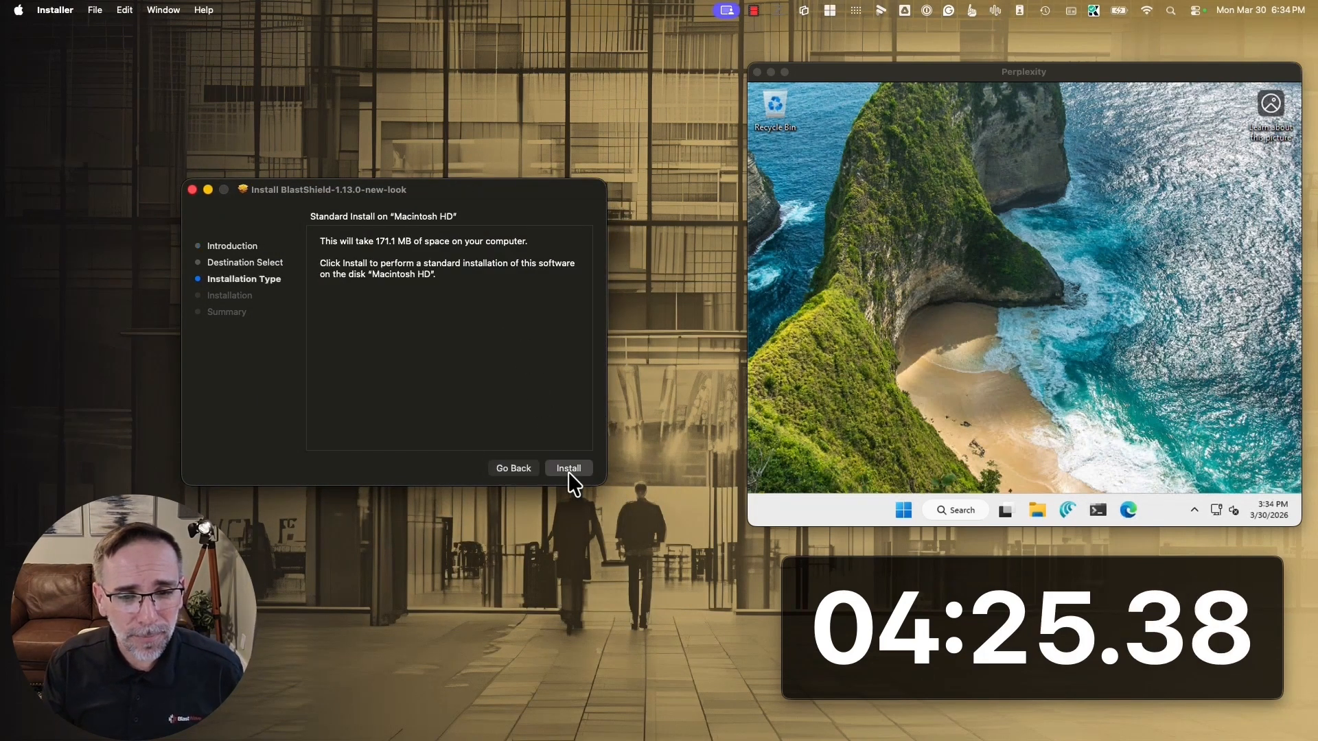
left_click(571, 466)
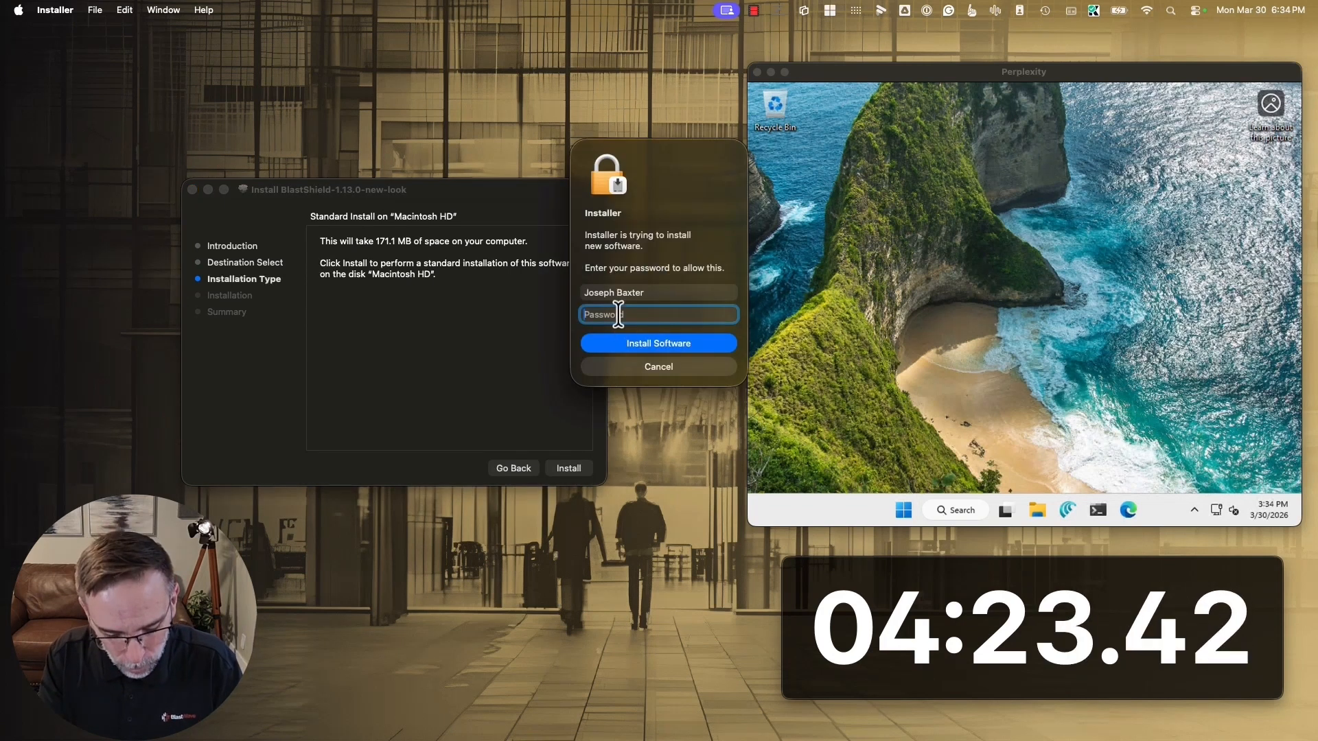
type("*****")
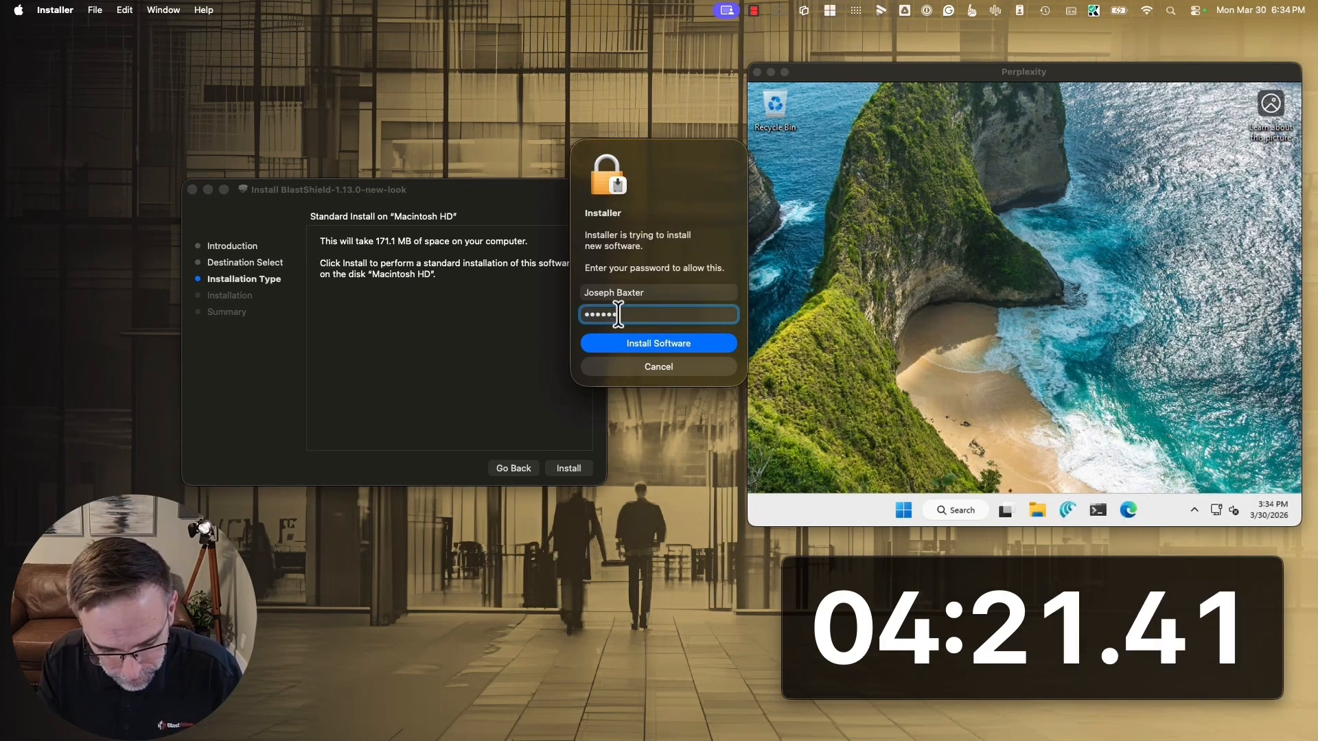
type("*****")
key("Return")
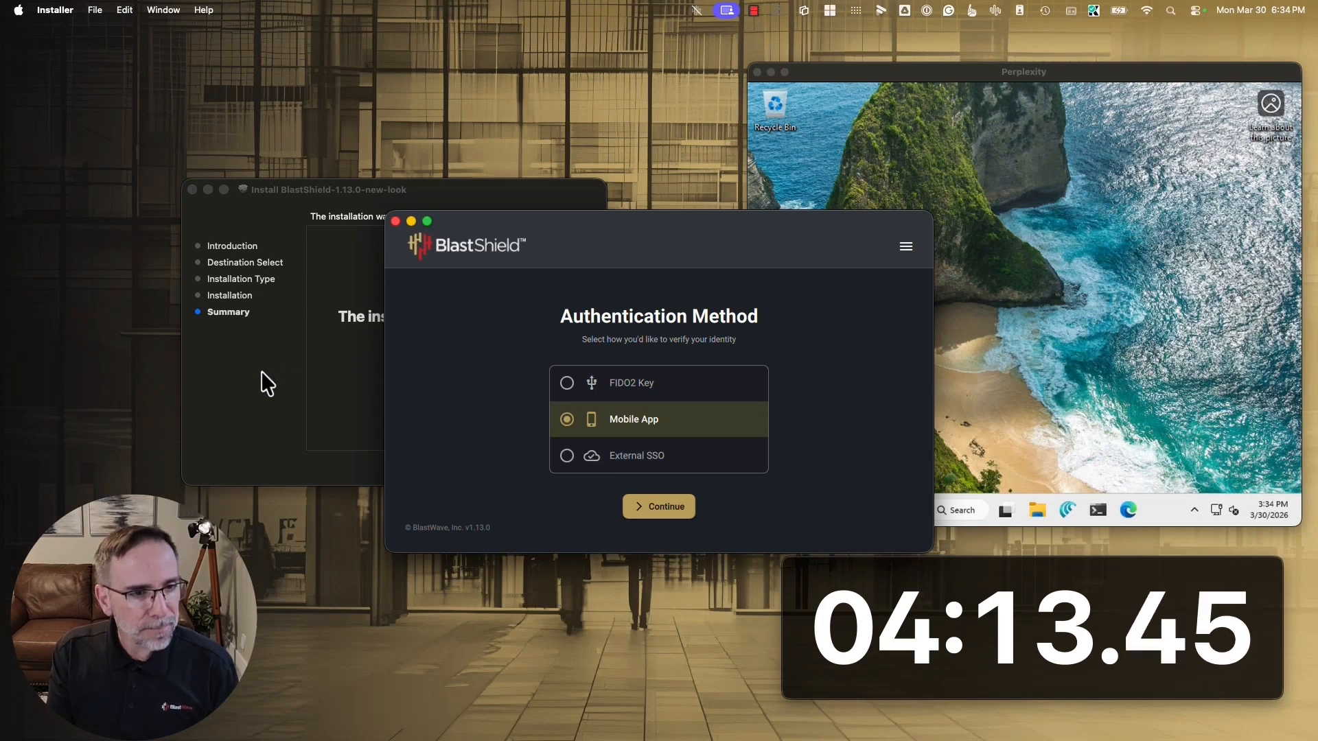
left_click(326, 394)
left_click(569, 468)
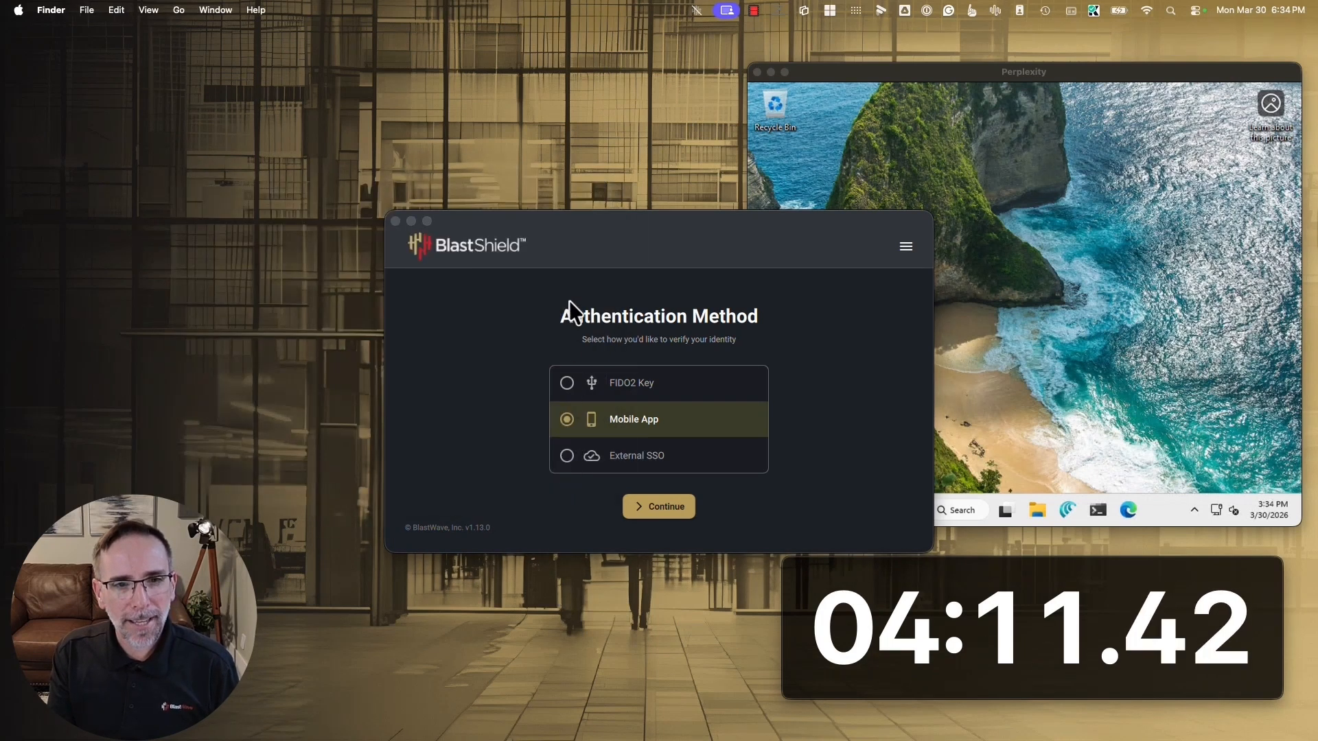
Connect to the network listed below Engineering Access, using Mobile App as the authentication method
left_click_drag(570, 222, 339, 203)
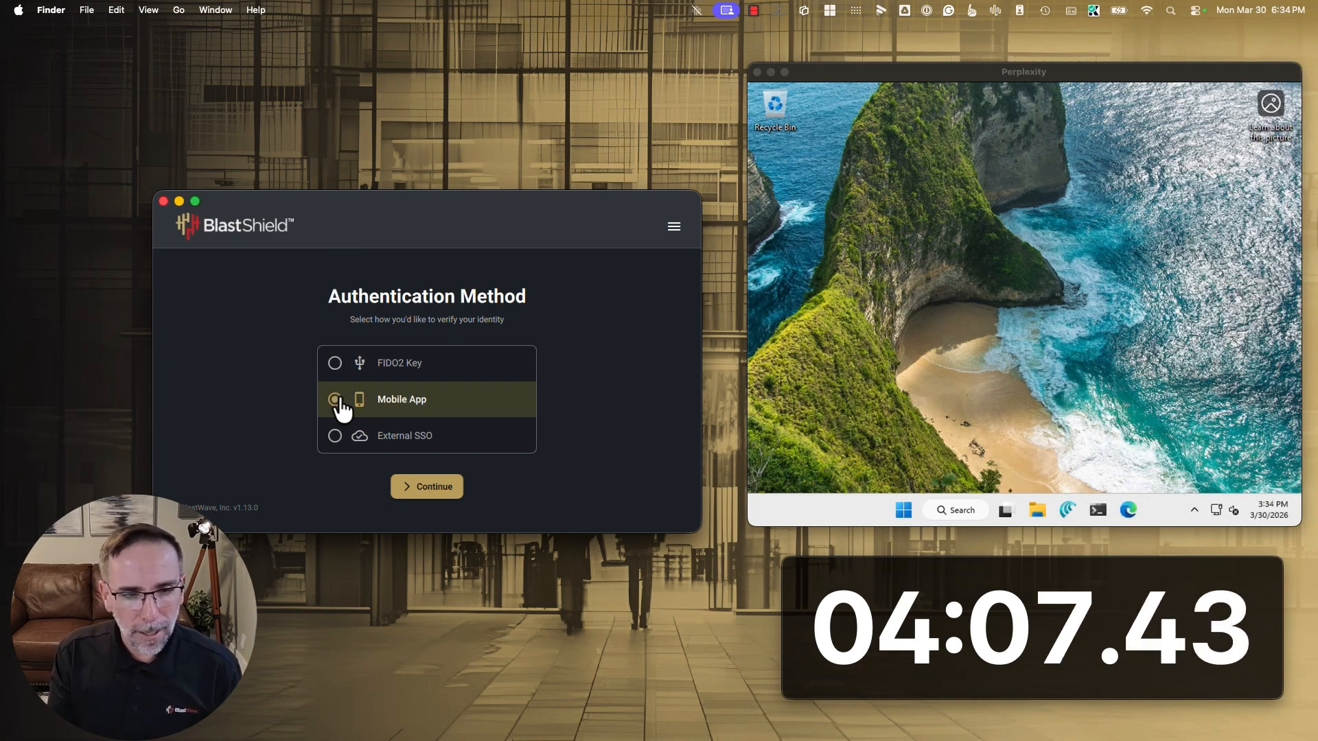
left_click(428, 489)
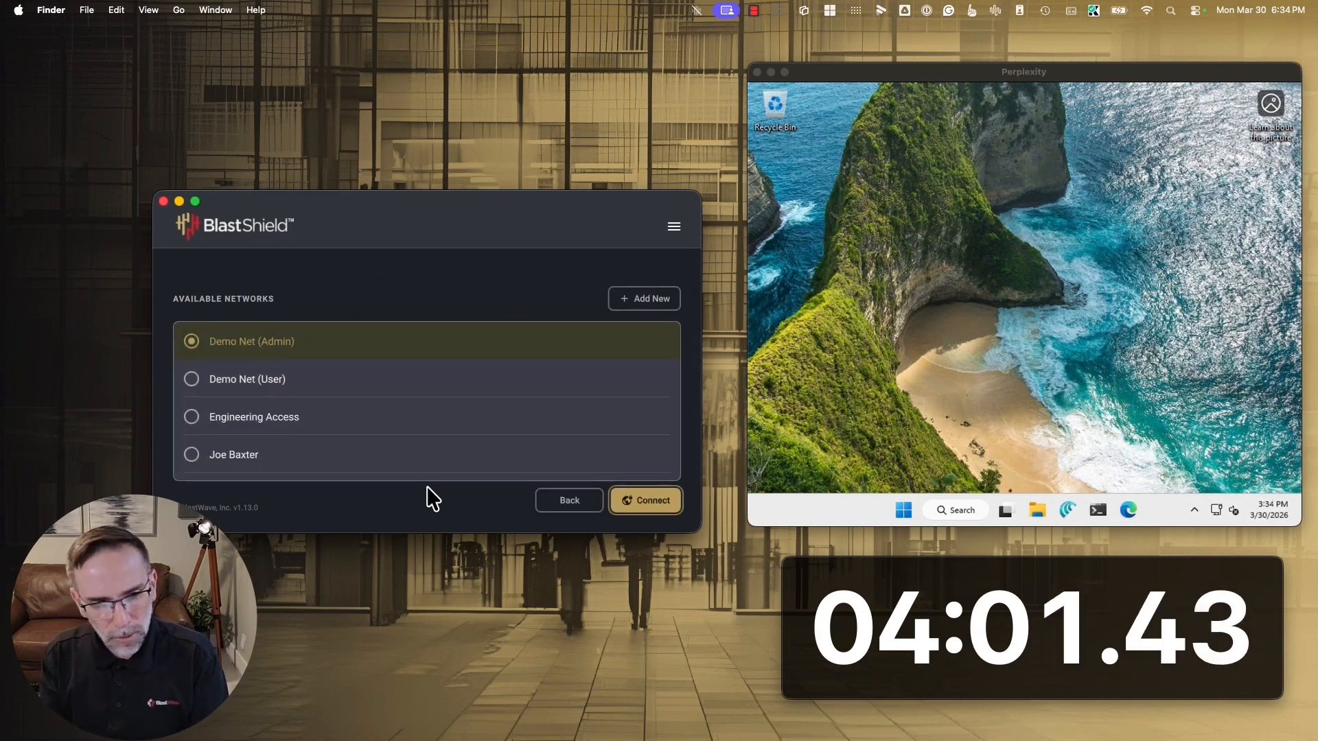
left_click(246, 460)
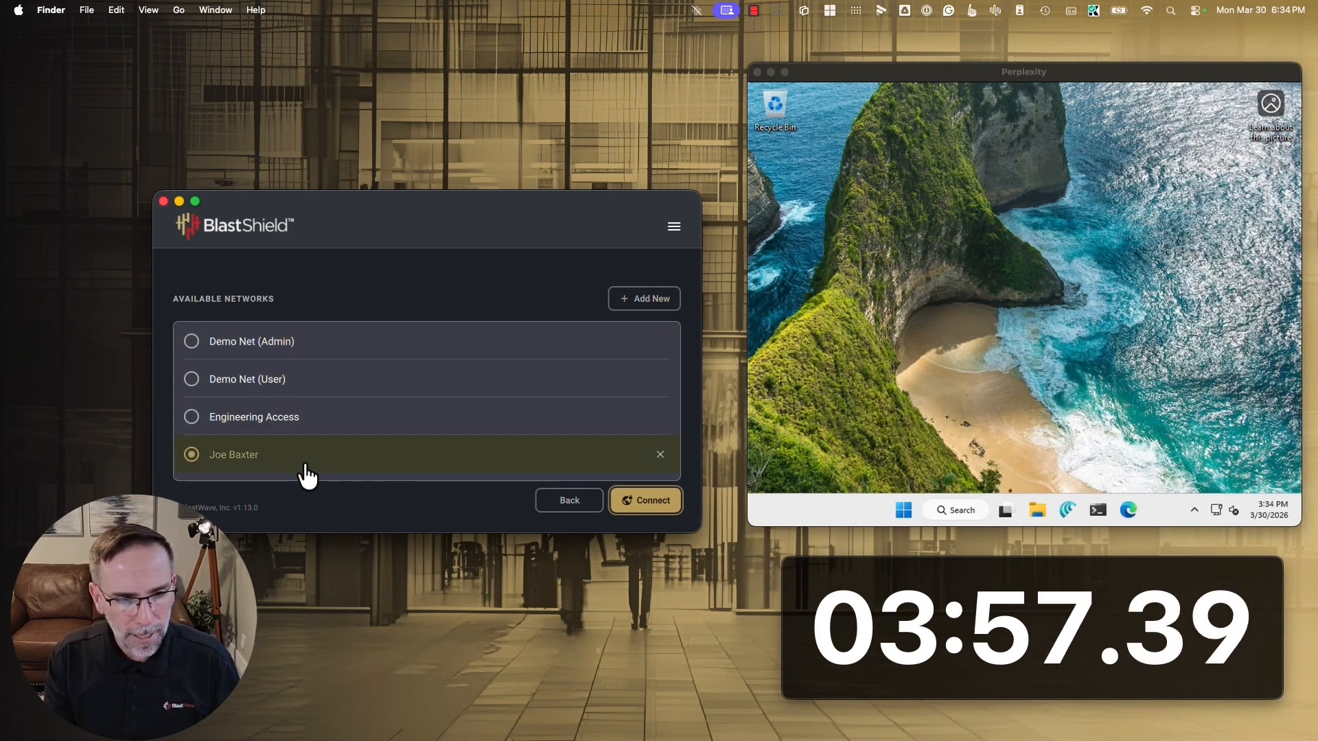
left_click(645, 502)
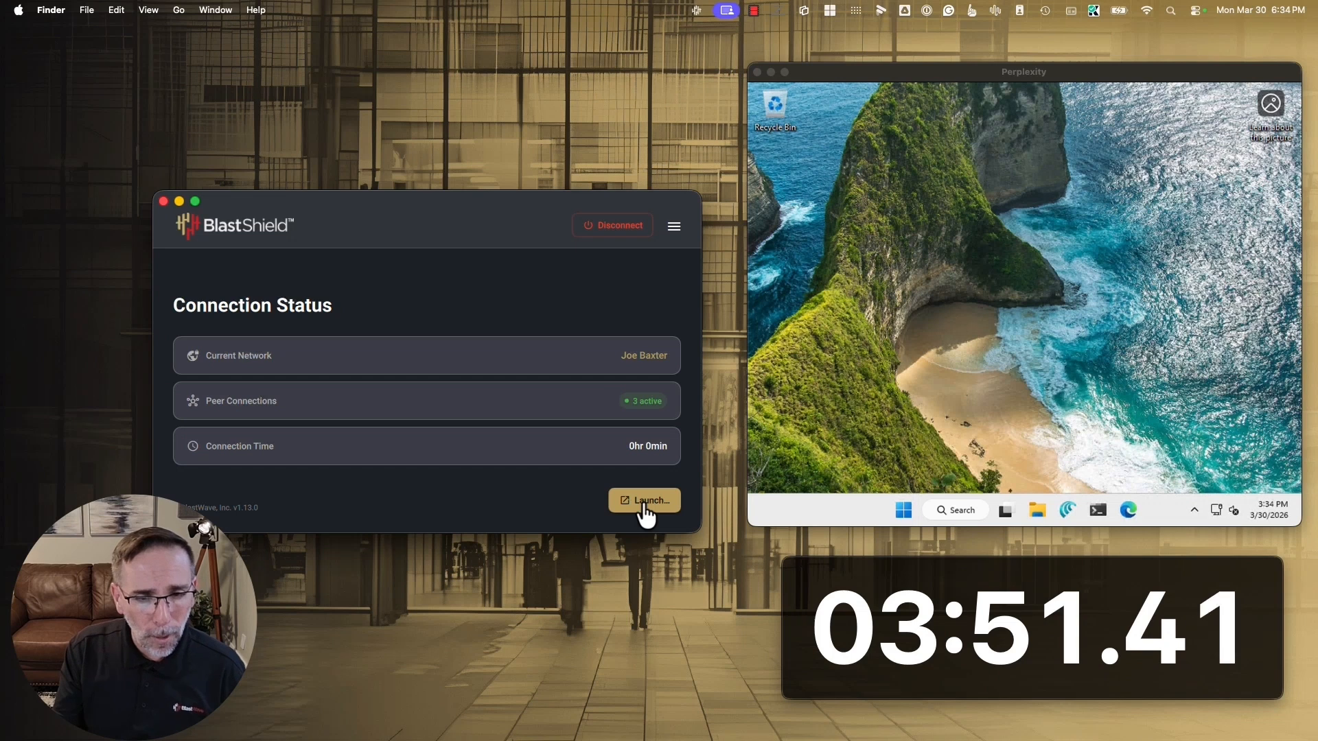
Launch an Orchestrator Session from the BlastShield client and open the Agents list
left_click(643, 502)
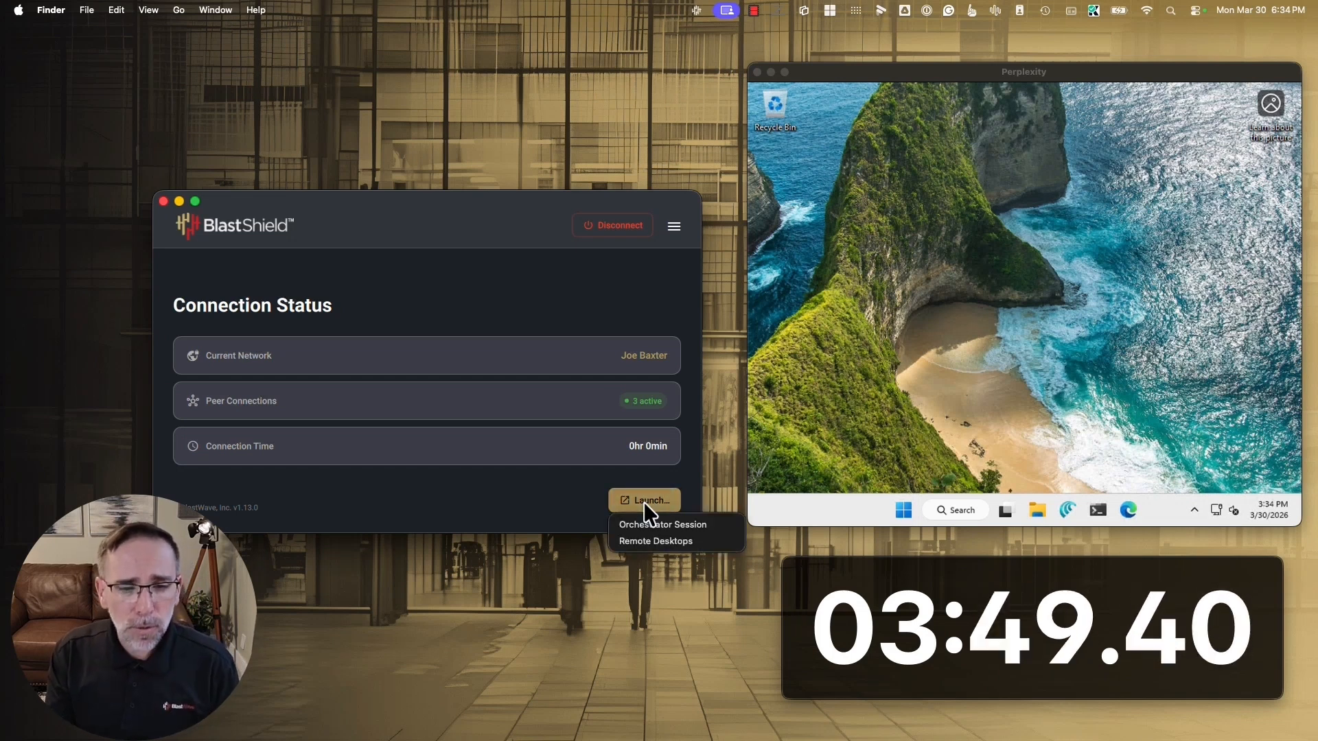
left_click(641, 527)
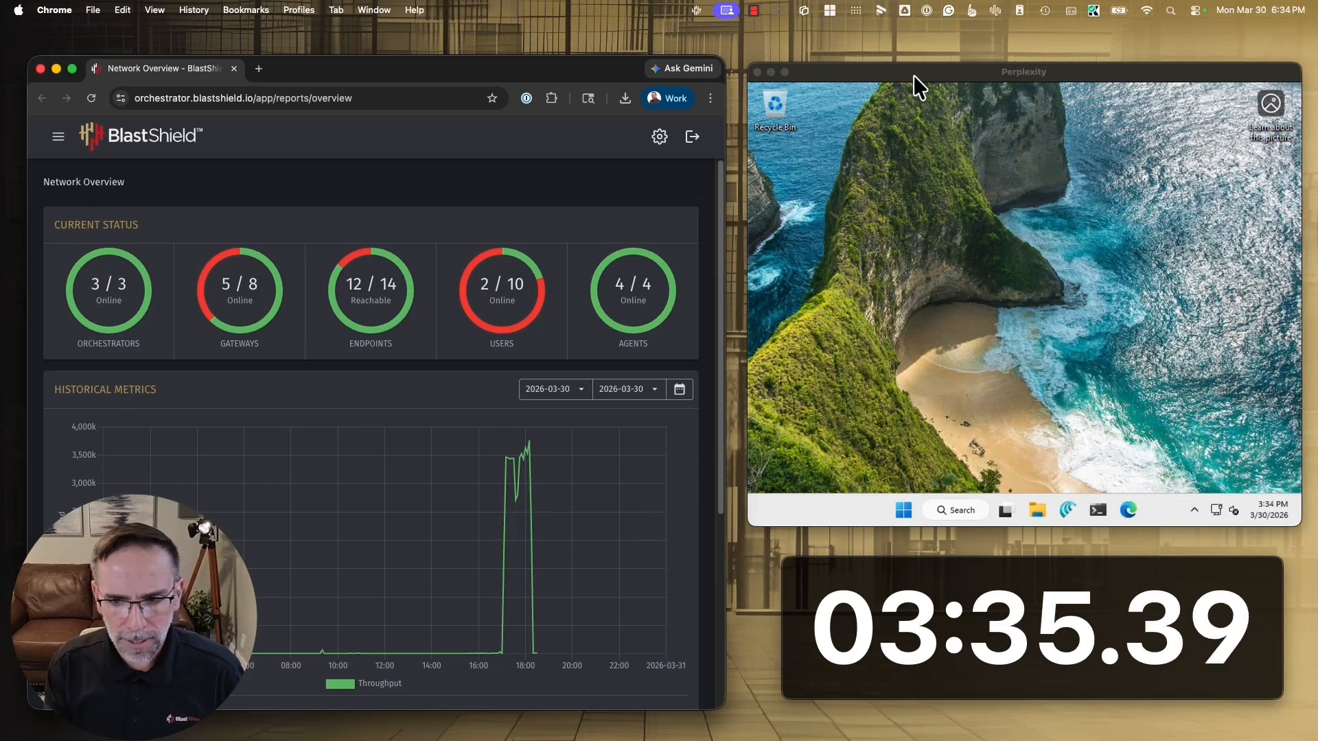
left_click(58, 137)
left_click(84, 419)
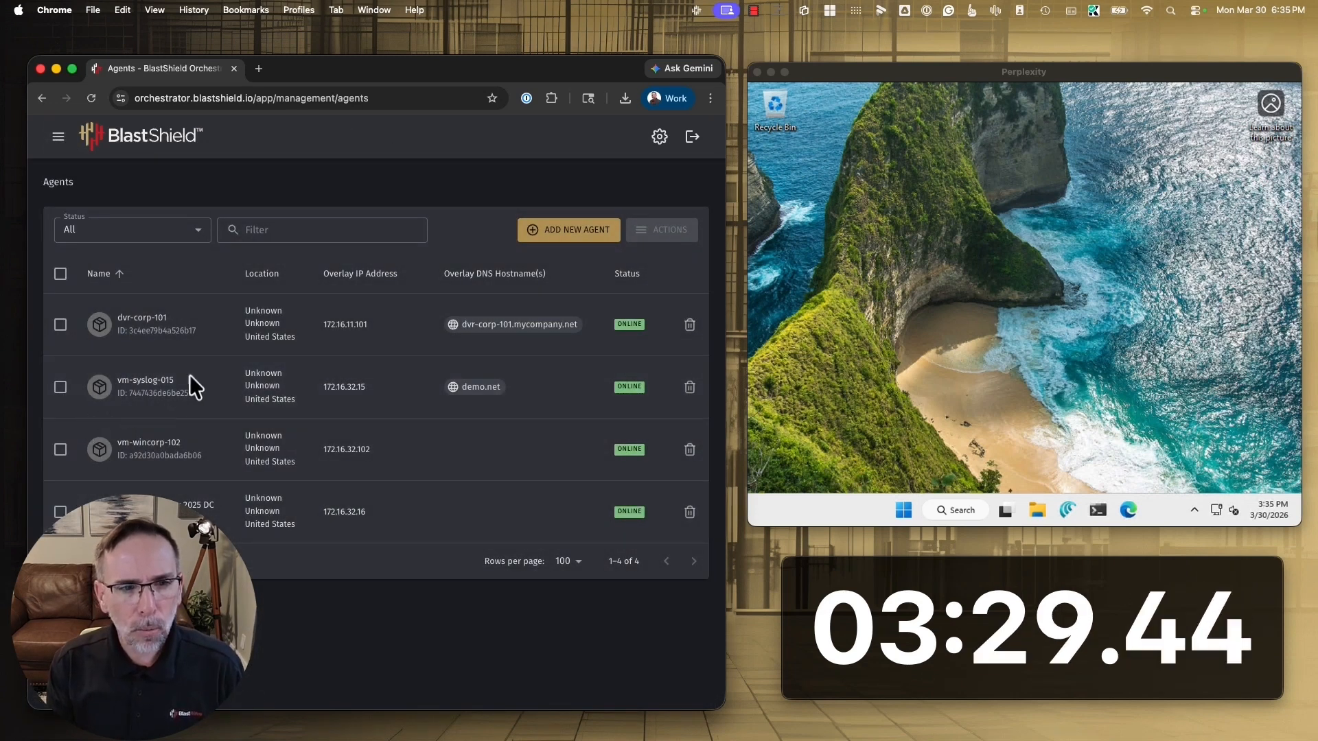
Add an agent named New Agent 1, saving it by copying its Windows installation command to the clipboard
left_click(554, 231)
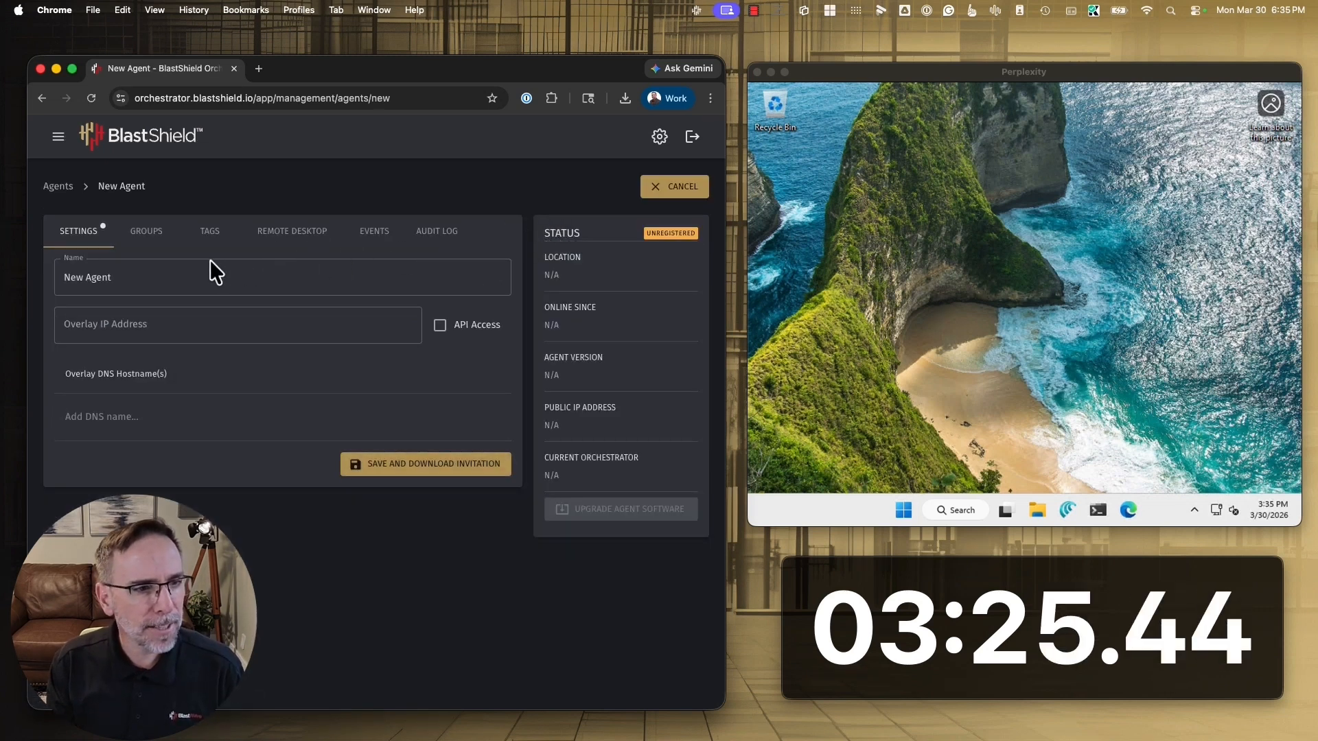
left_click(204, 277)
type("1")
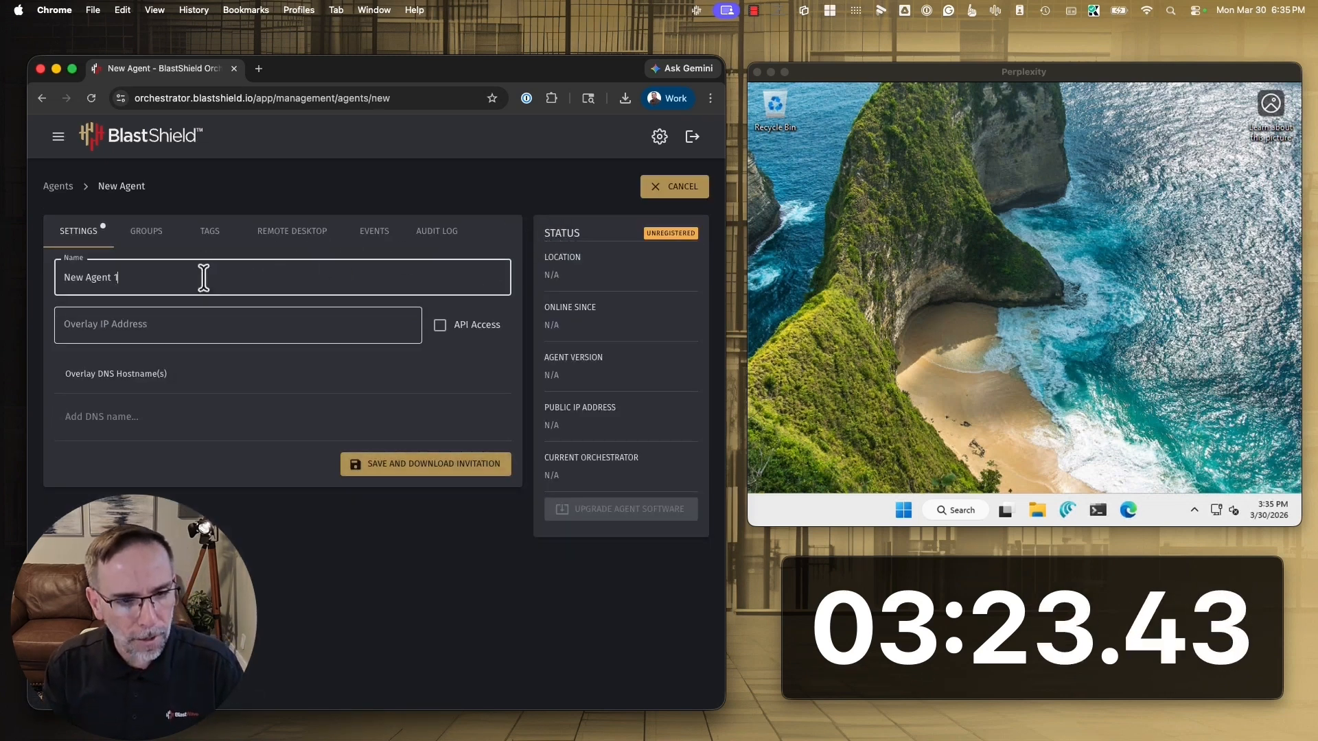
left_click(418, 470)
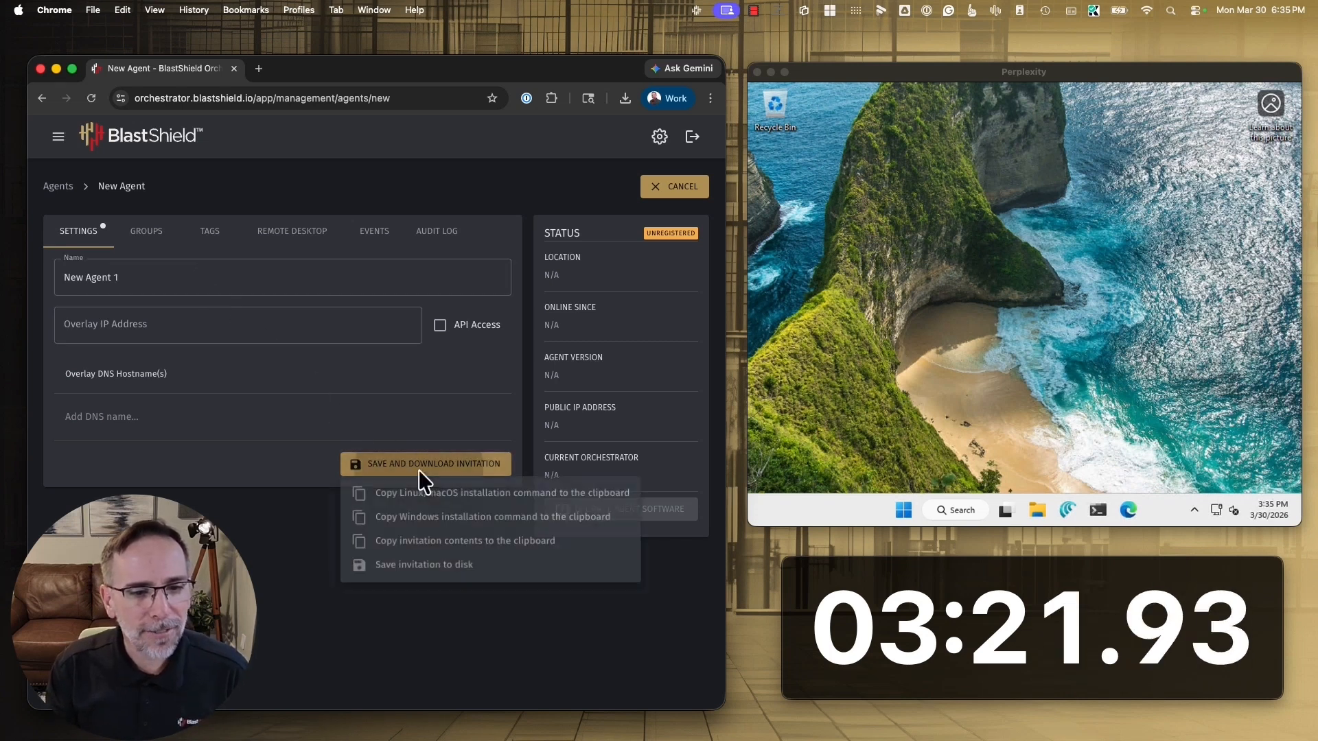
left_click(430, 519)
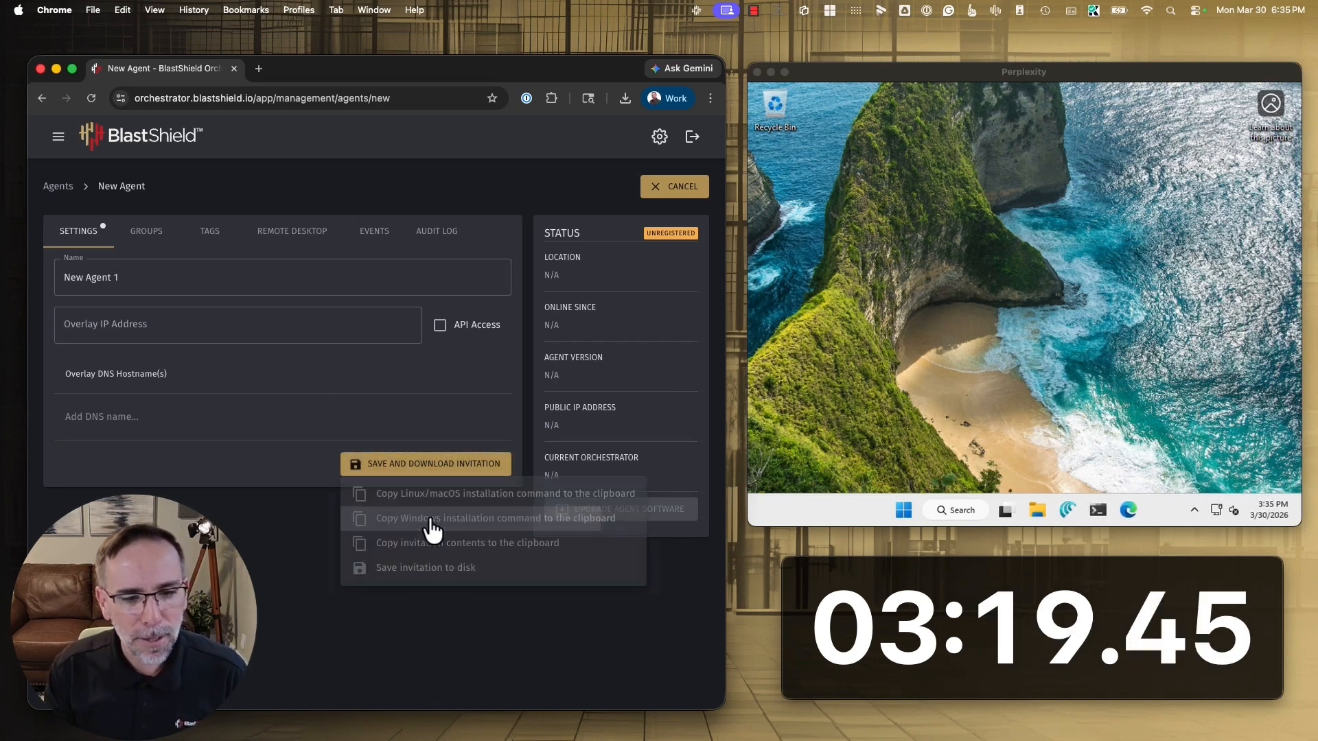
Run the copied agent installation command with its invitation token in PowerShell on the remote Windows machine, allow the installer's changes, and close the terminal
left_click(1099, 509)
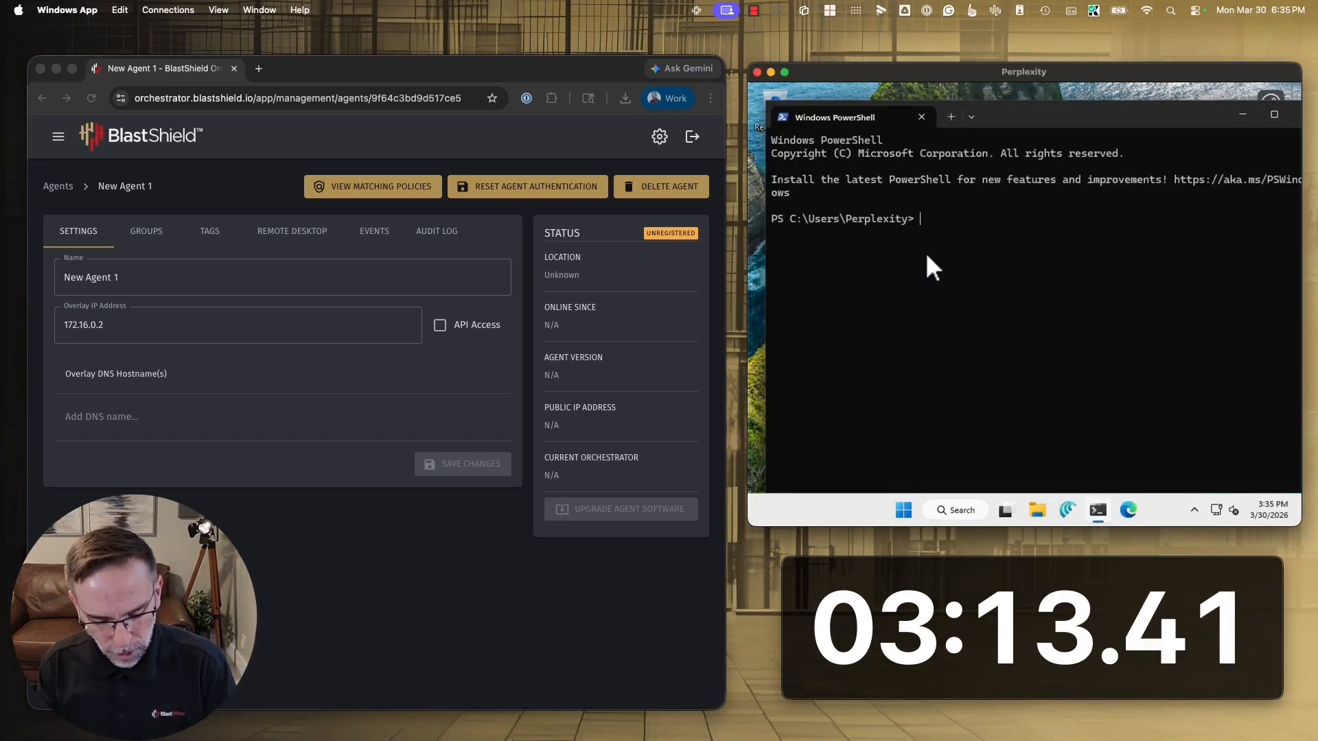
key("ctrl+v")
key("Return")
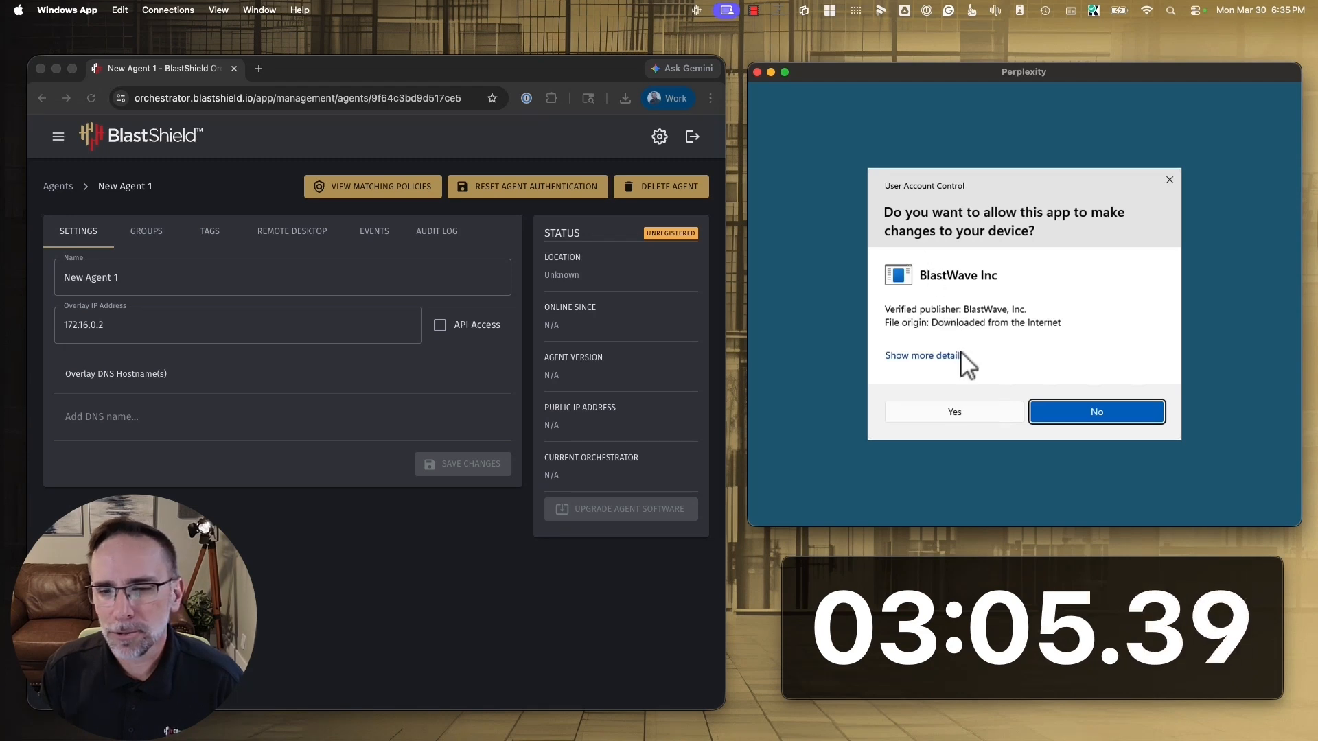
left_click(982, 413)
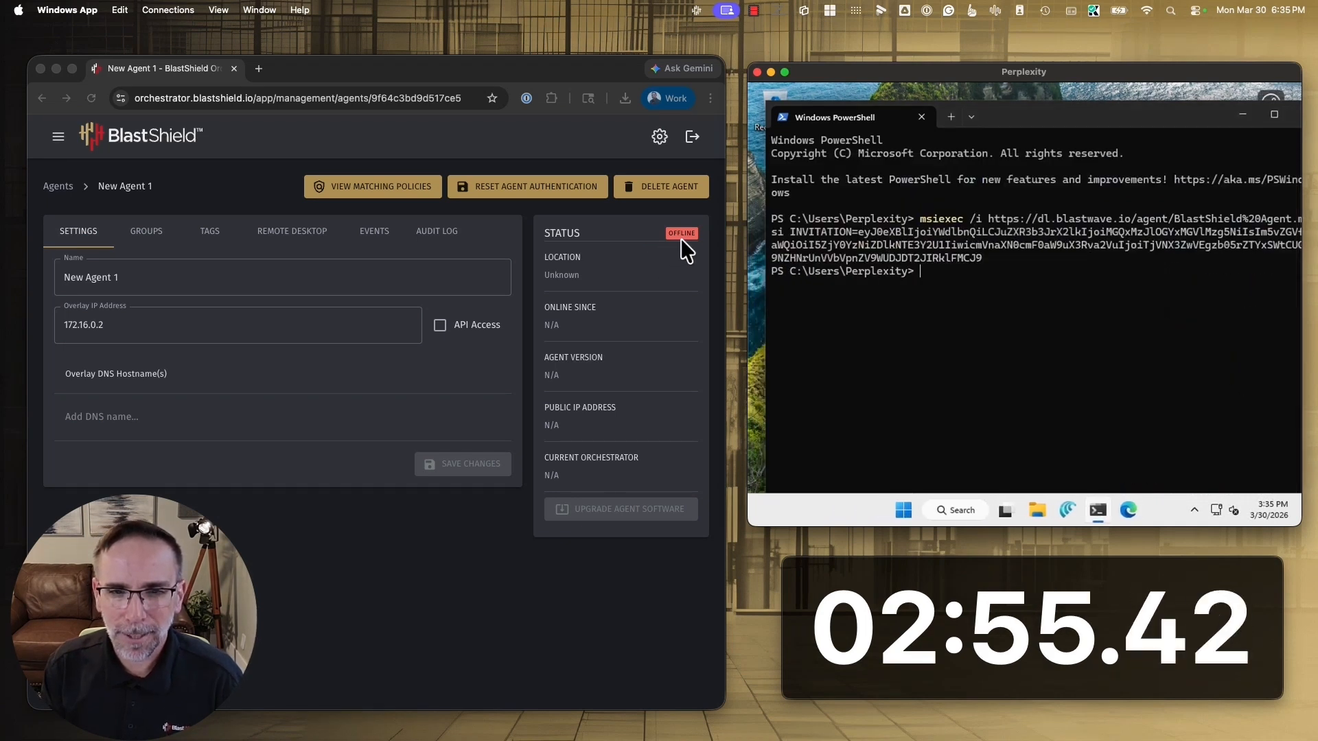
left_click_drag(1167, 116, 1026, 116)
left_click(1163, 114)
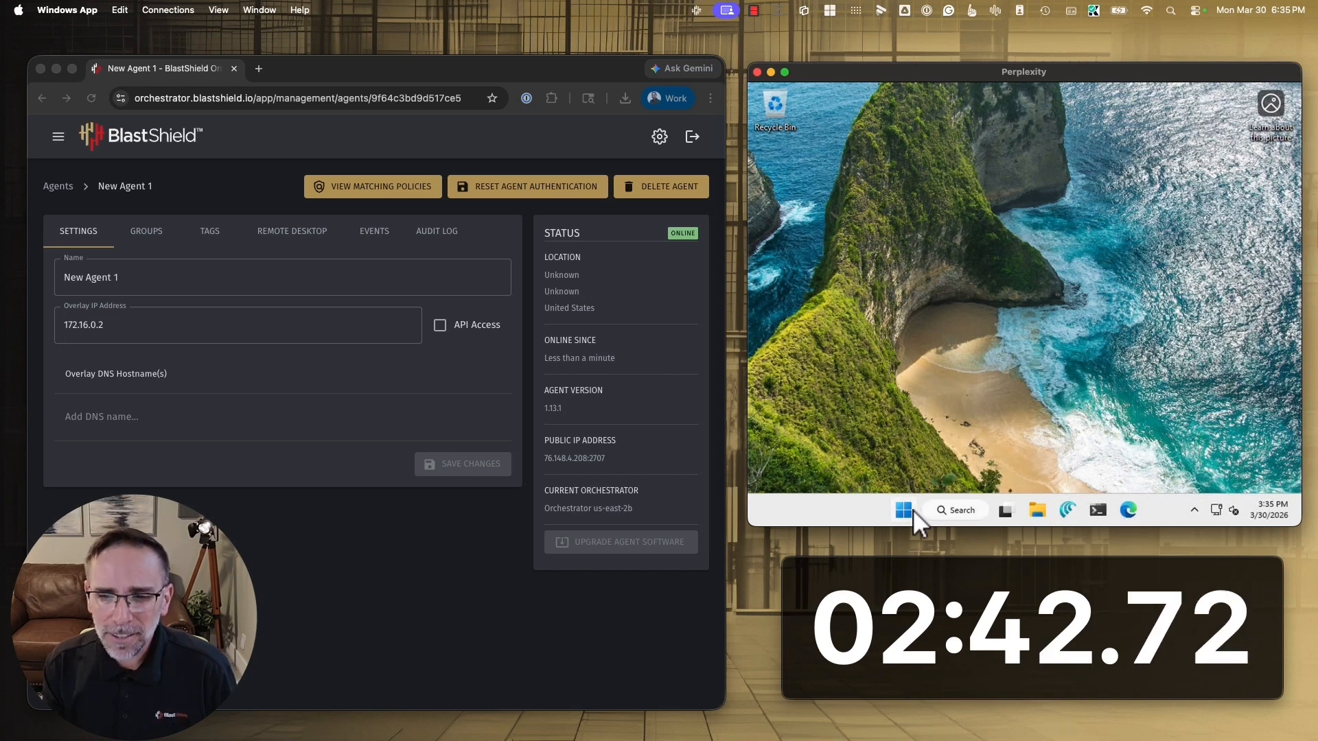
Open Edge on the remote Windows machine and load the BlastWave Support Center at support.blastwave.com/bws
left_click(1127, 511)
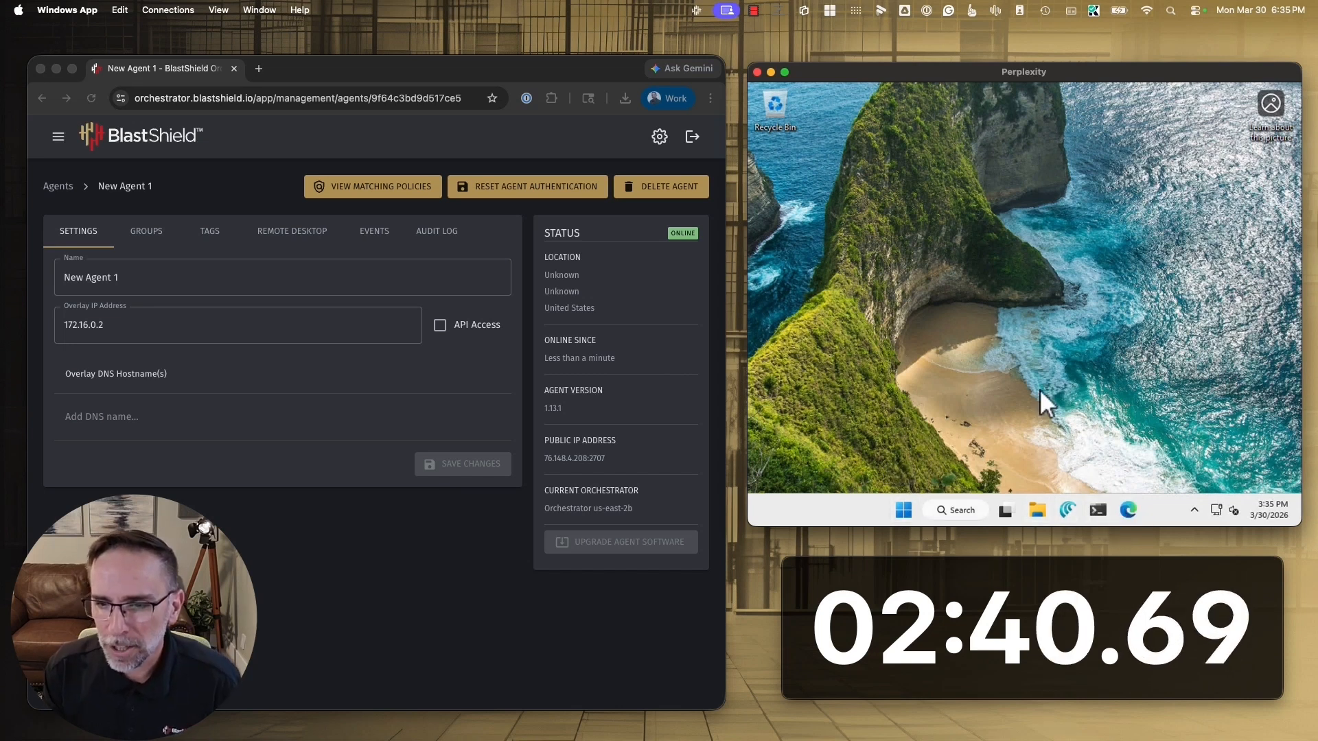
type("supo")
key("Return")
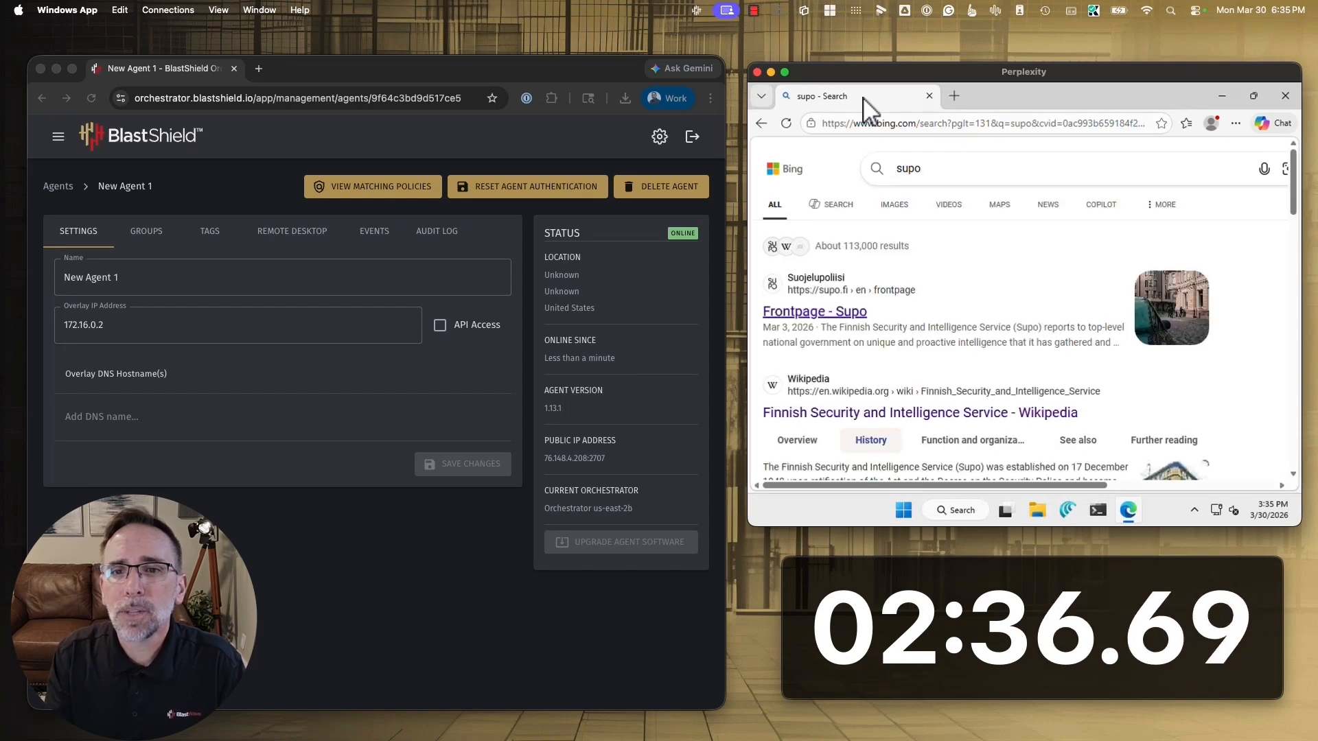
left_click(861, 123)
type("support.blastwave.com")
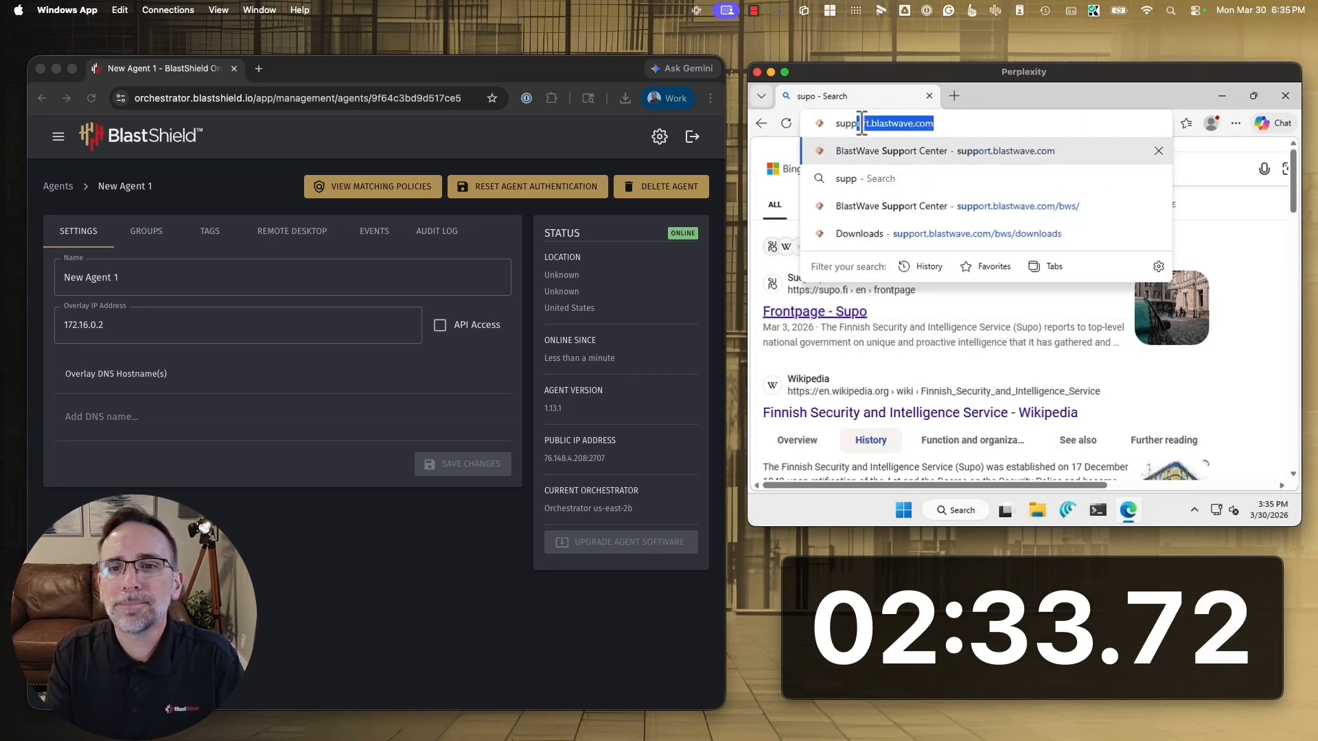
key("Return")
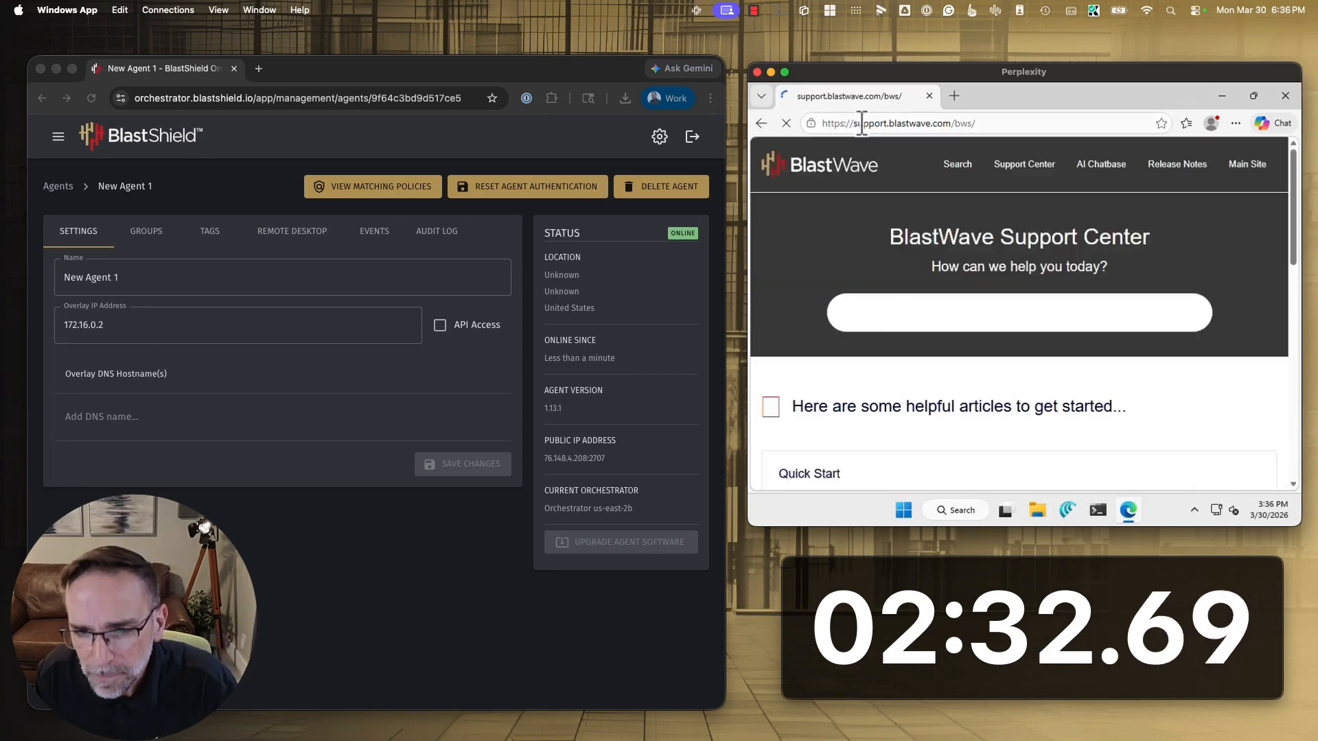
Download the Windows BlastAccess installer from the Downloads page of the BlastWave Support Center on the remote machine
scroll(1005, 347, "down", 5)
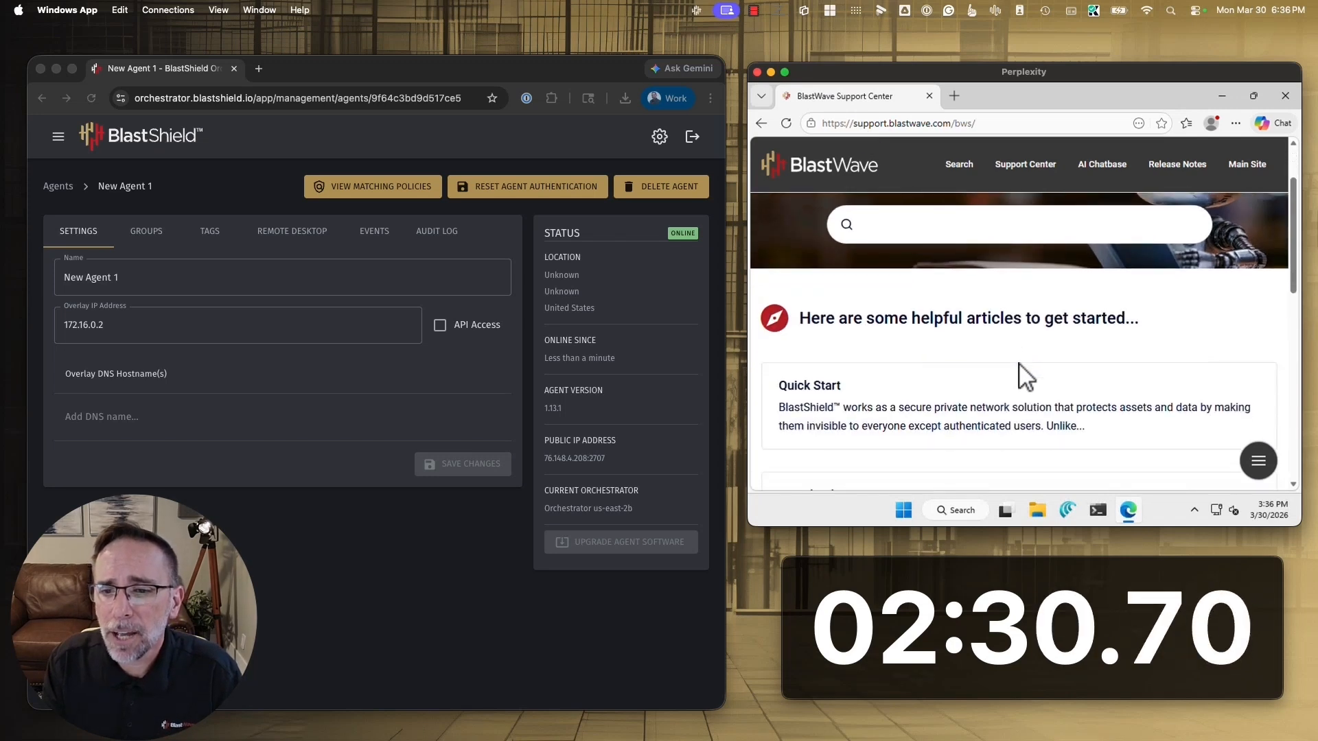
left_click(970, 260)
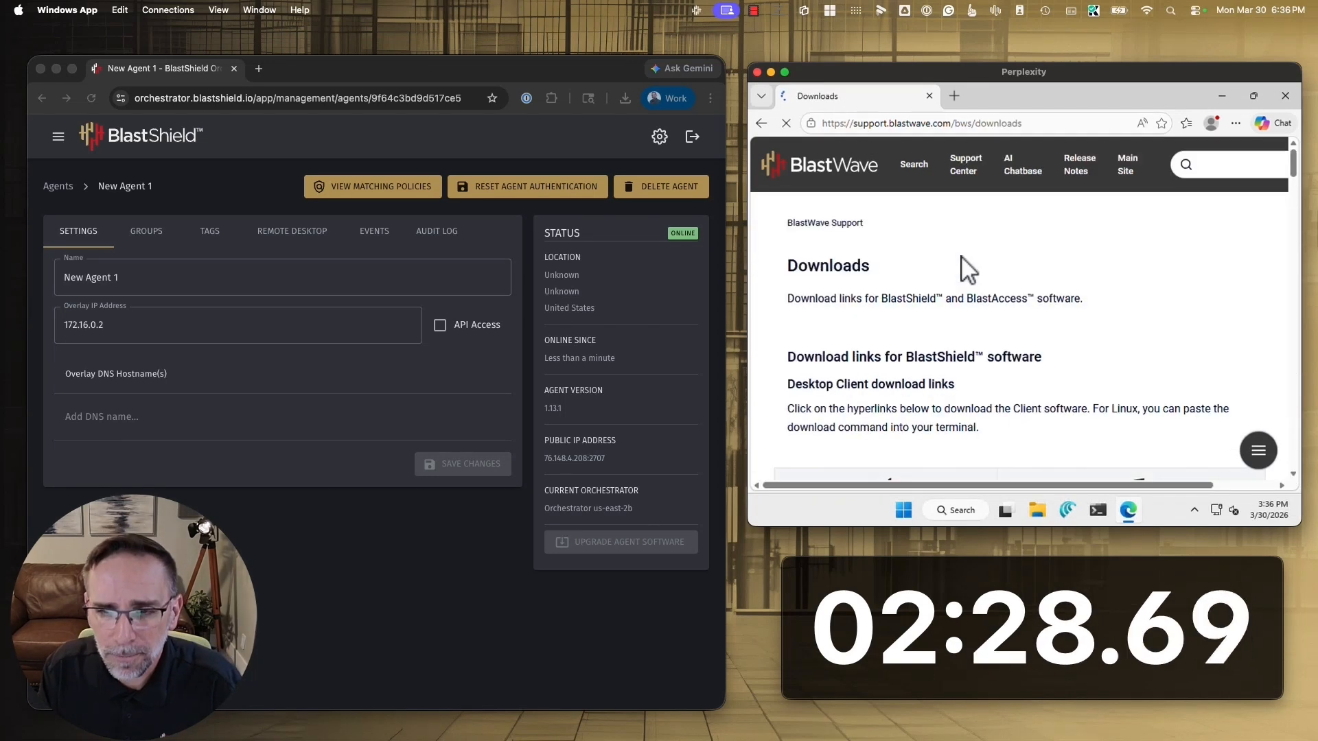
scroll(977, 346, "down", 1)
scroll(977, 347, "down", 15)
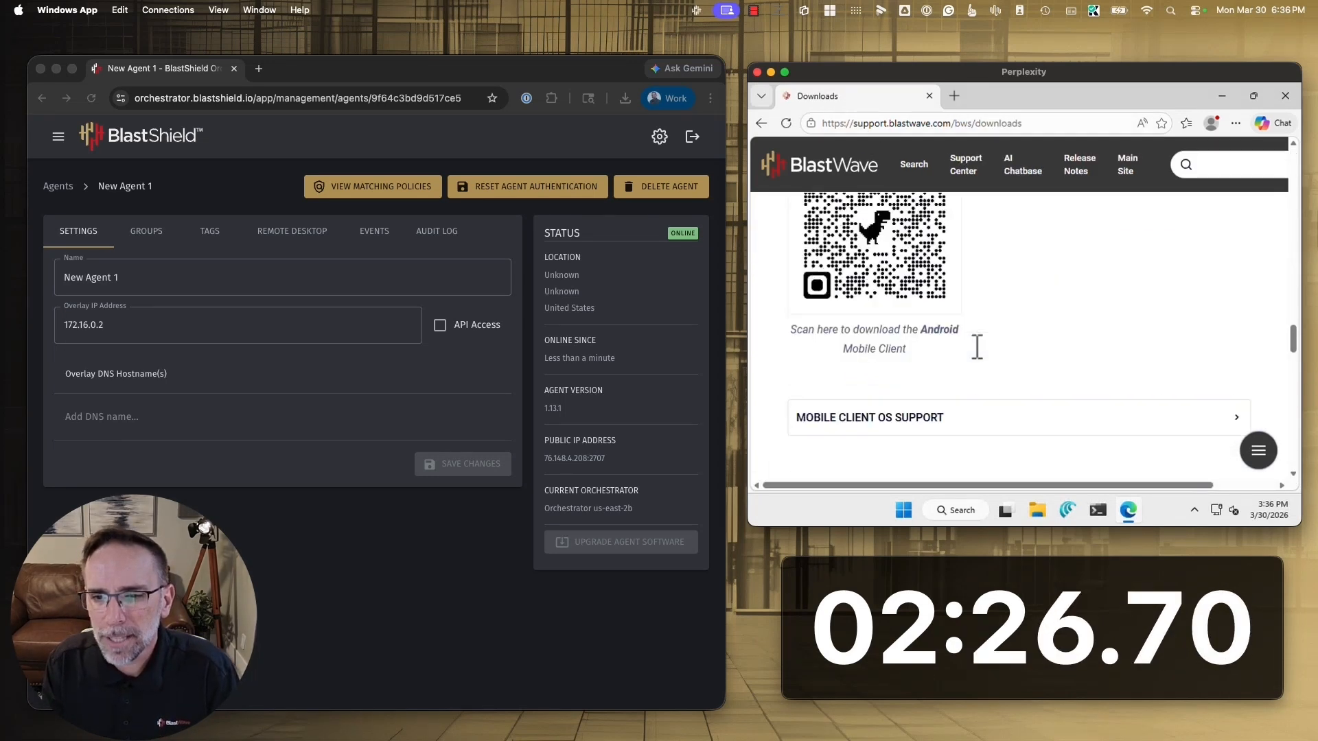
scroll(975, 345, "up", 1)
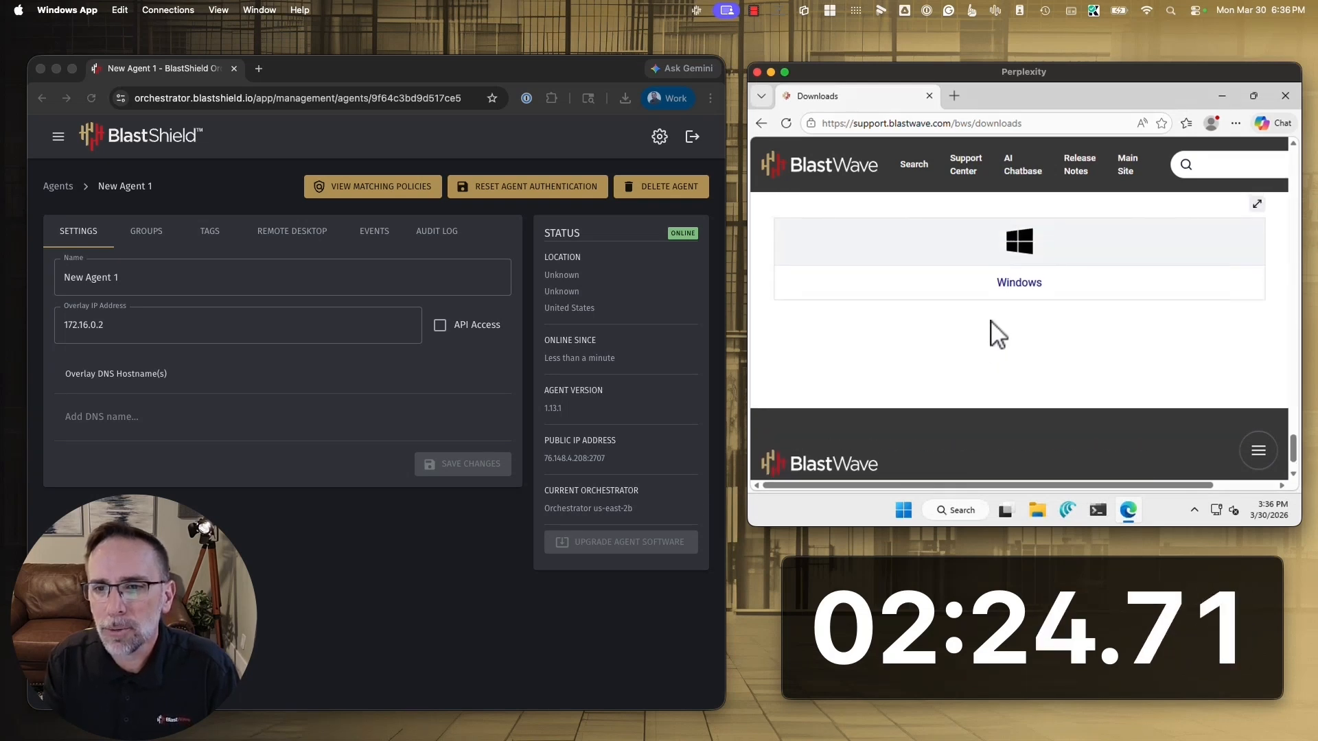
left_click(1013, 286)
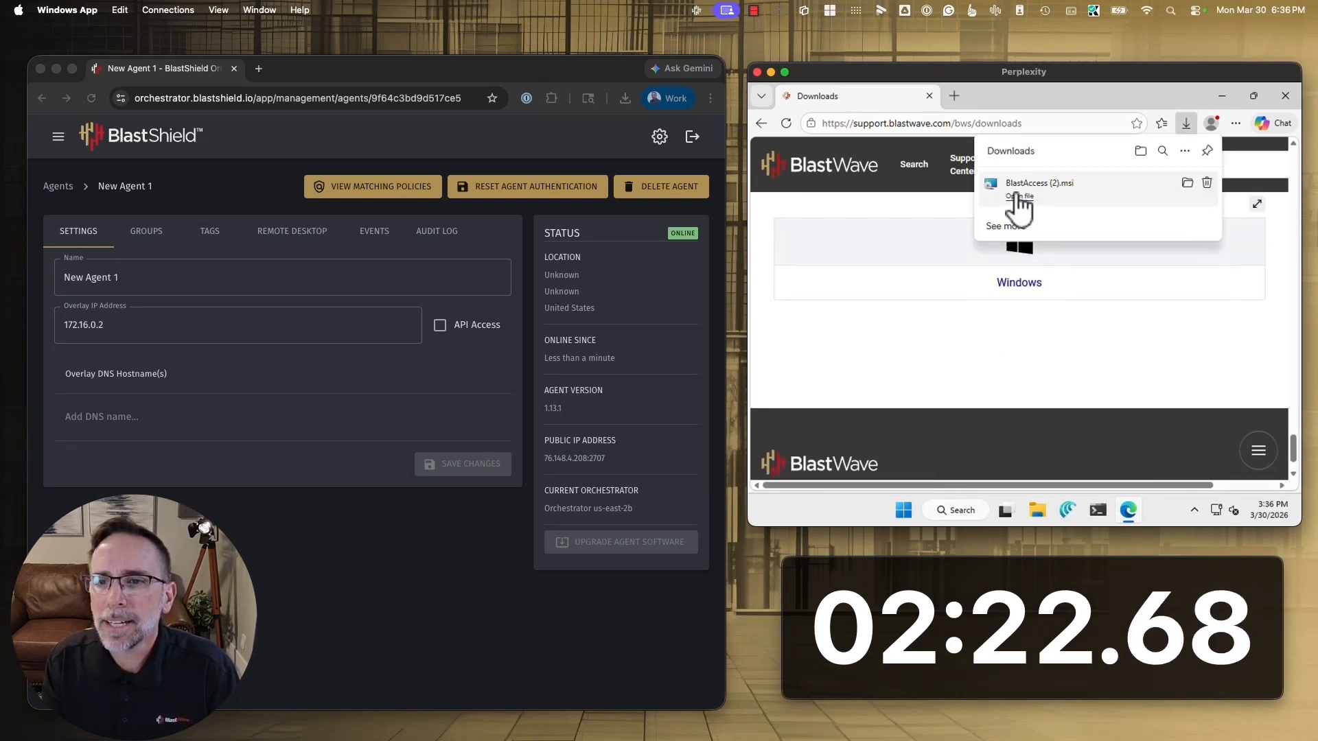
Install BlastAccess from the downloaded BlastAccess (2).msi, allowing its changes to the device, and close the browser
left_click(1019, 197)
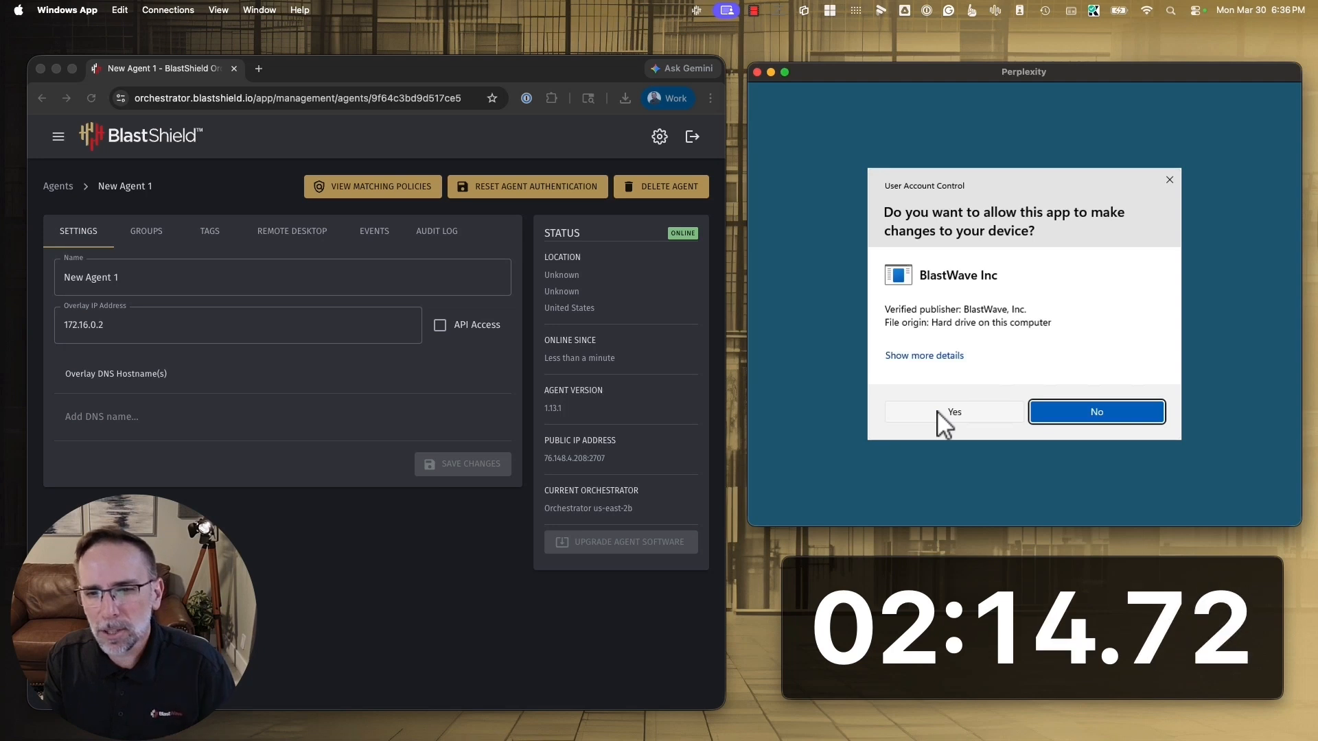
left_click(936, 410)
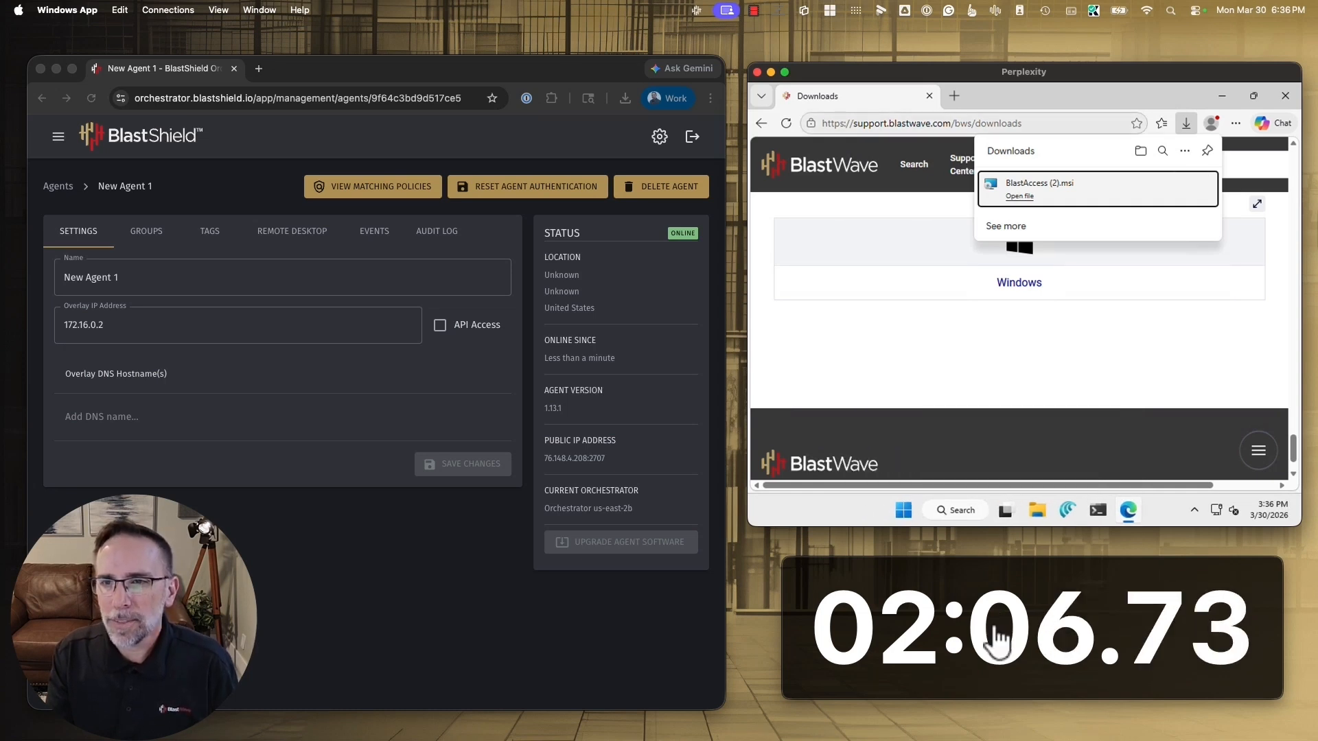
left_click(929, 96)
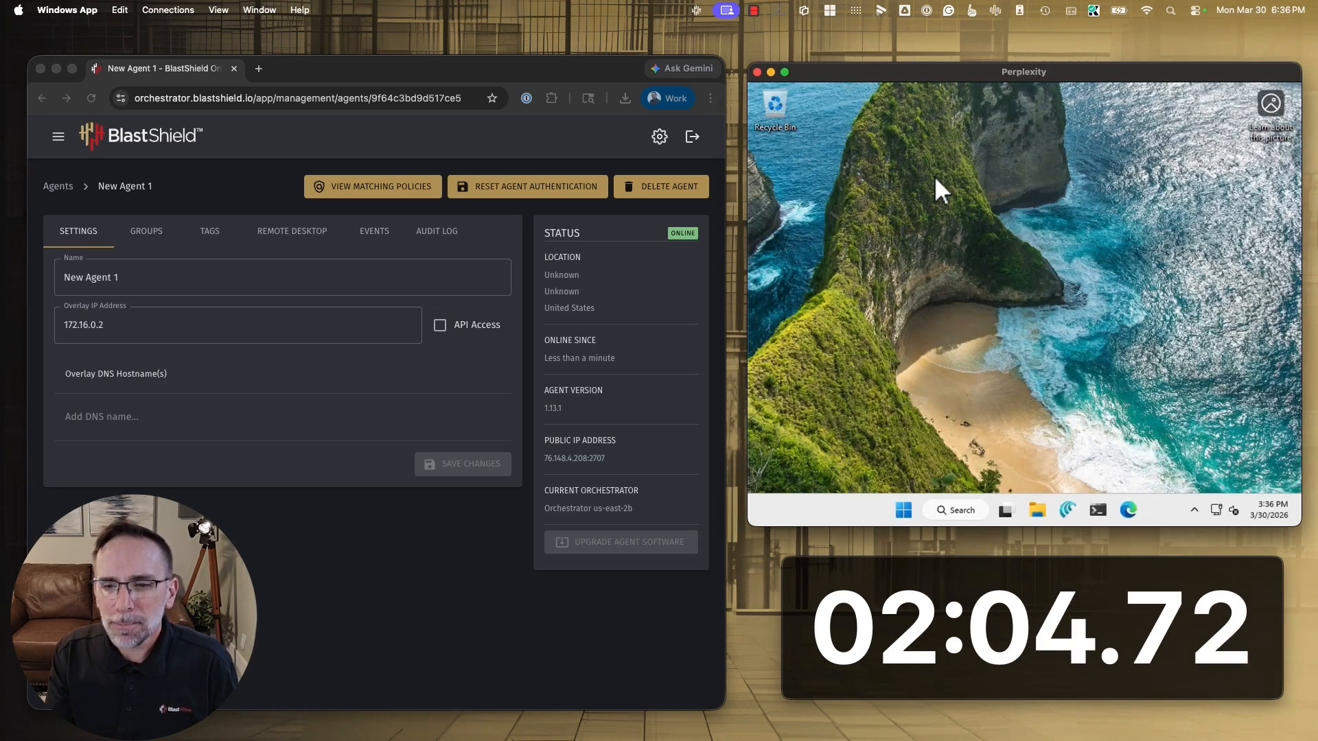
Open Services on the remote Windows machine and restart the BlastAccess service
left_click(954, 508)
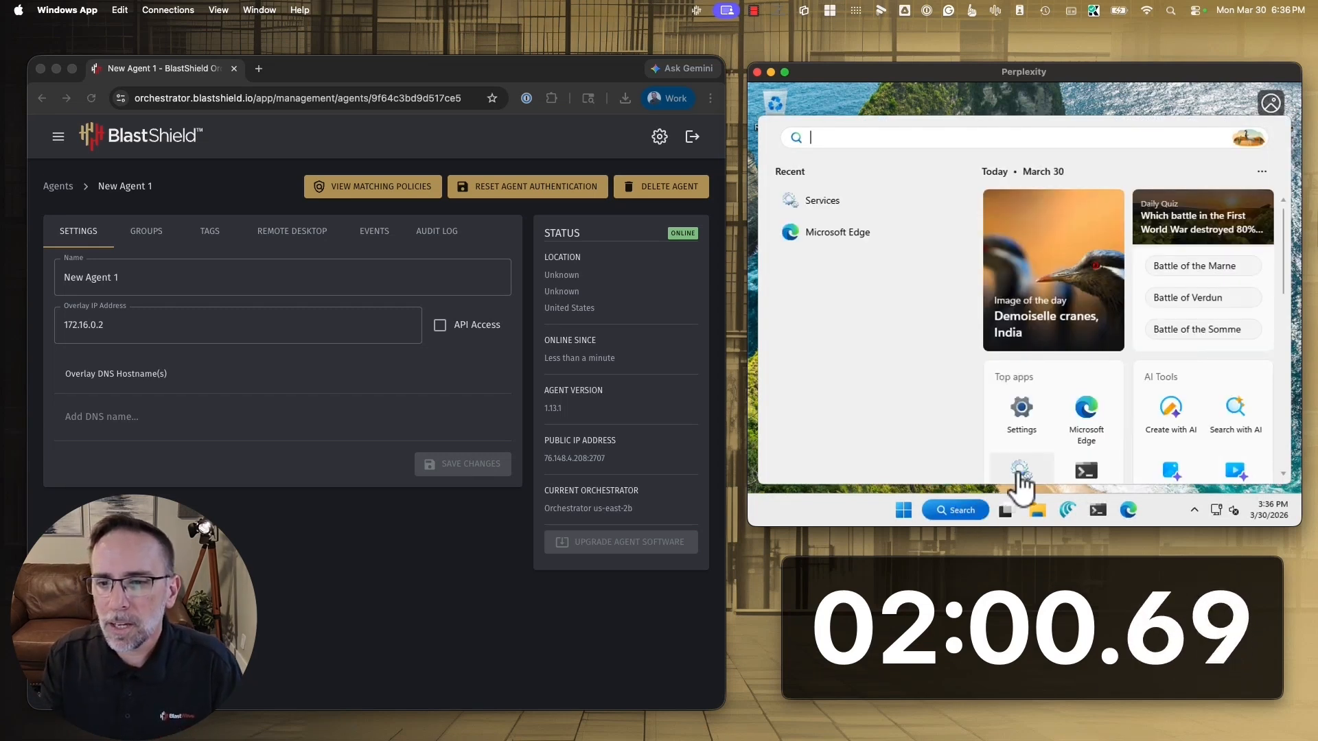
left_click(1019, 471)
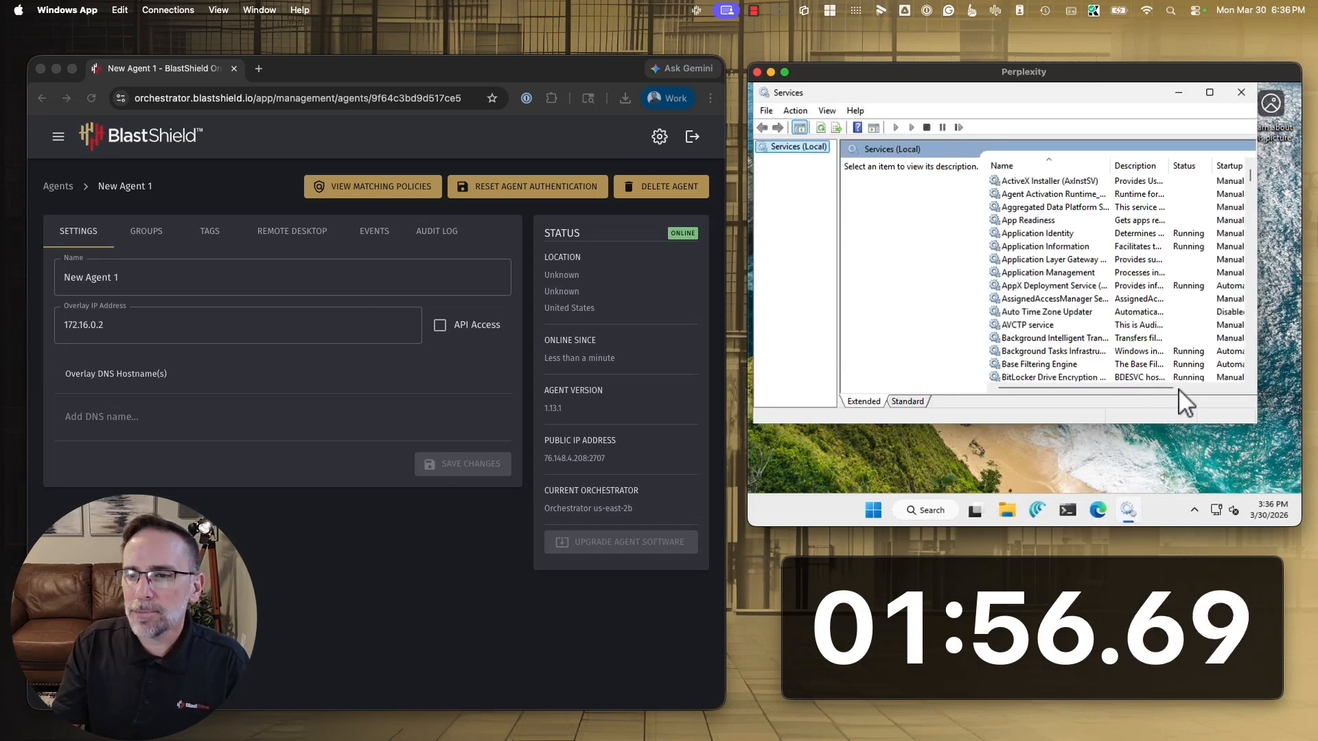
scroll(1249, 352, "down", 5)
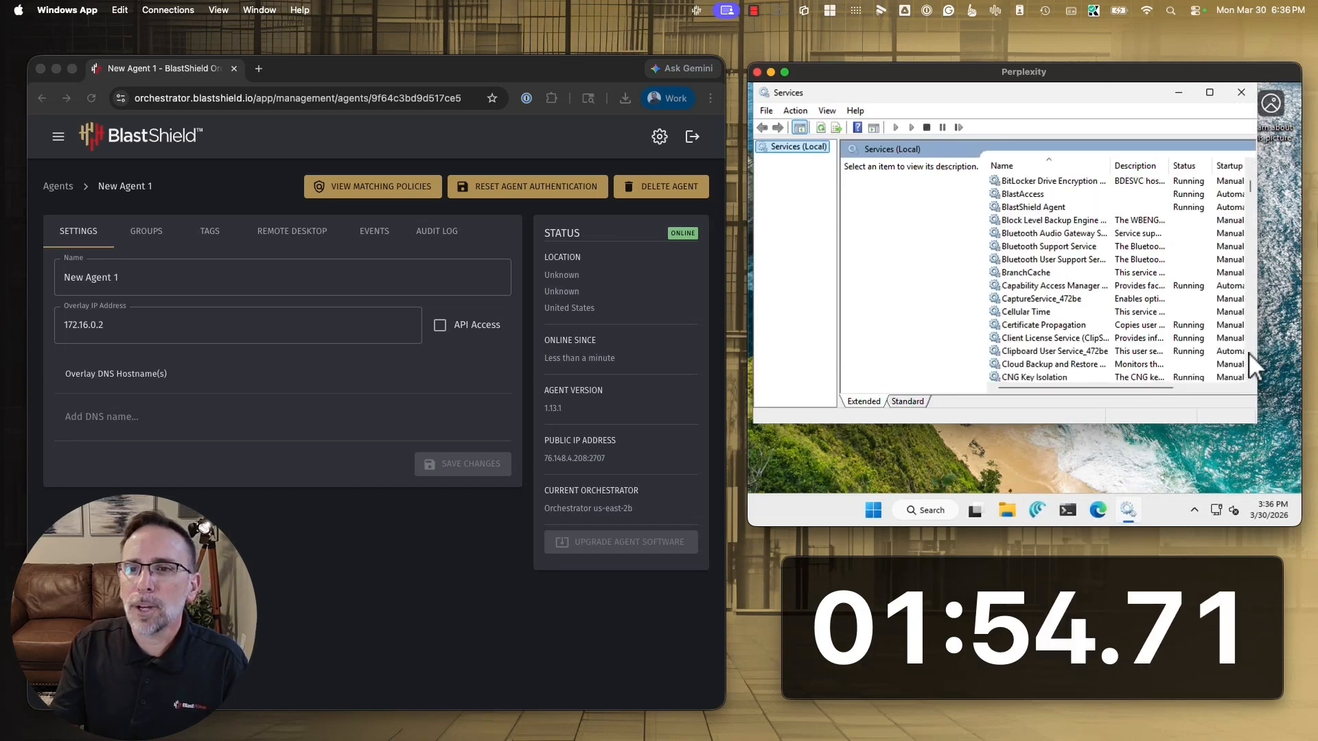
left_click(1023, 193)
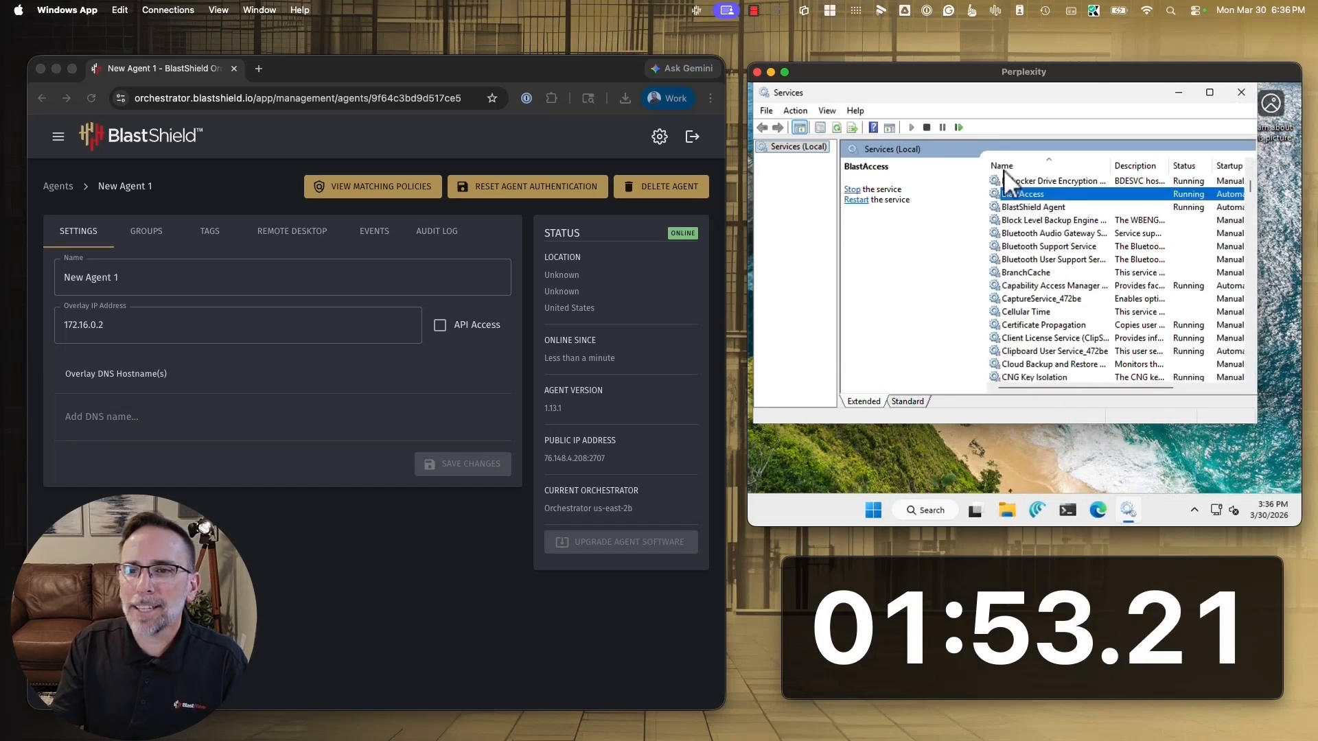
left_click(958, 127)
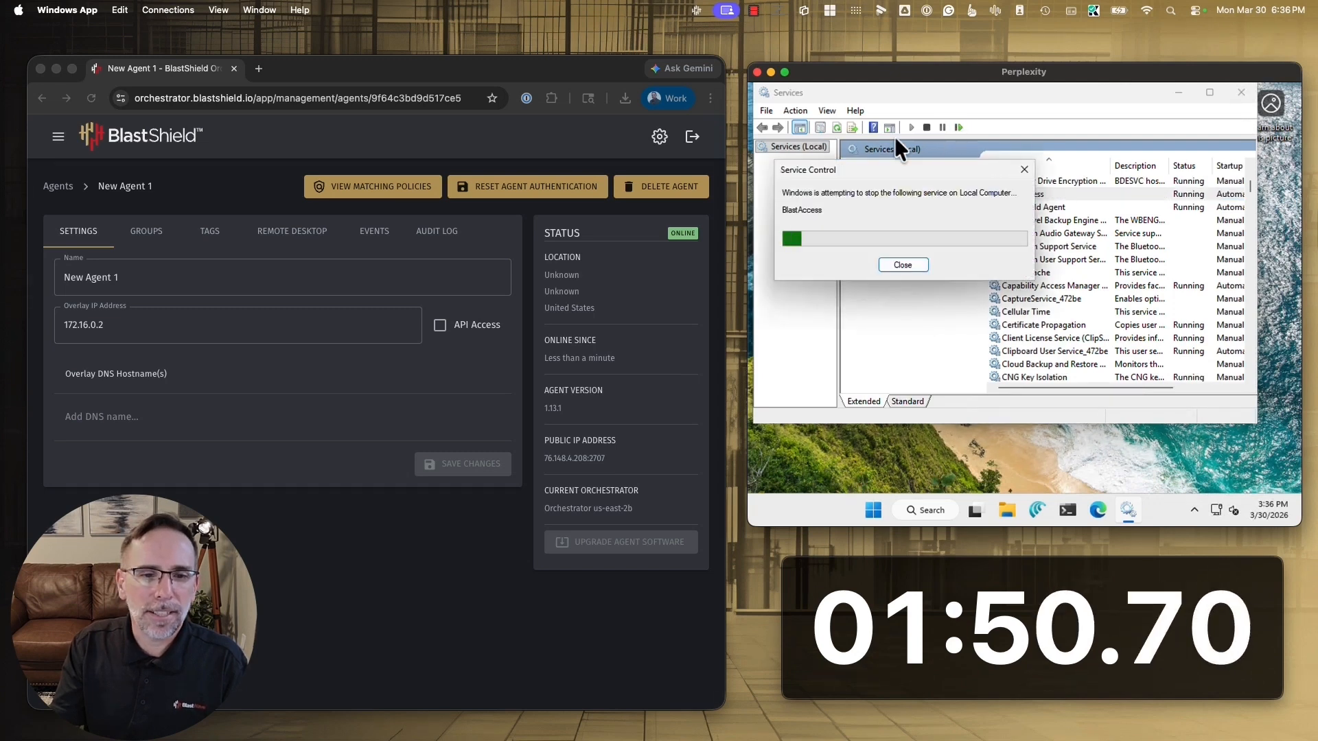
Switch to the Orchestrator in Chrome, enable remote desktop for New Agent 1 and save the change
left_click(284, 237)
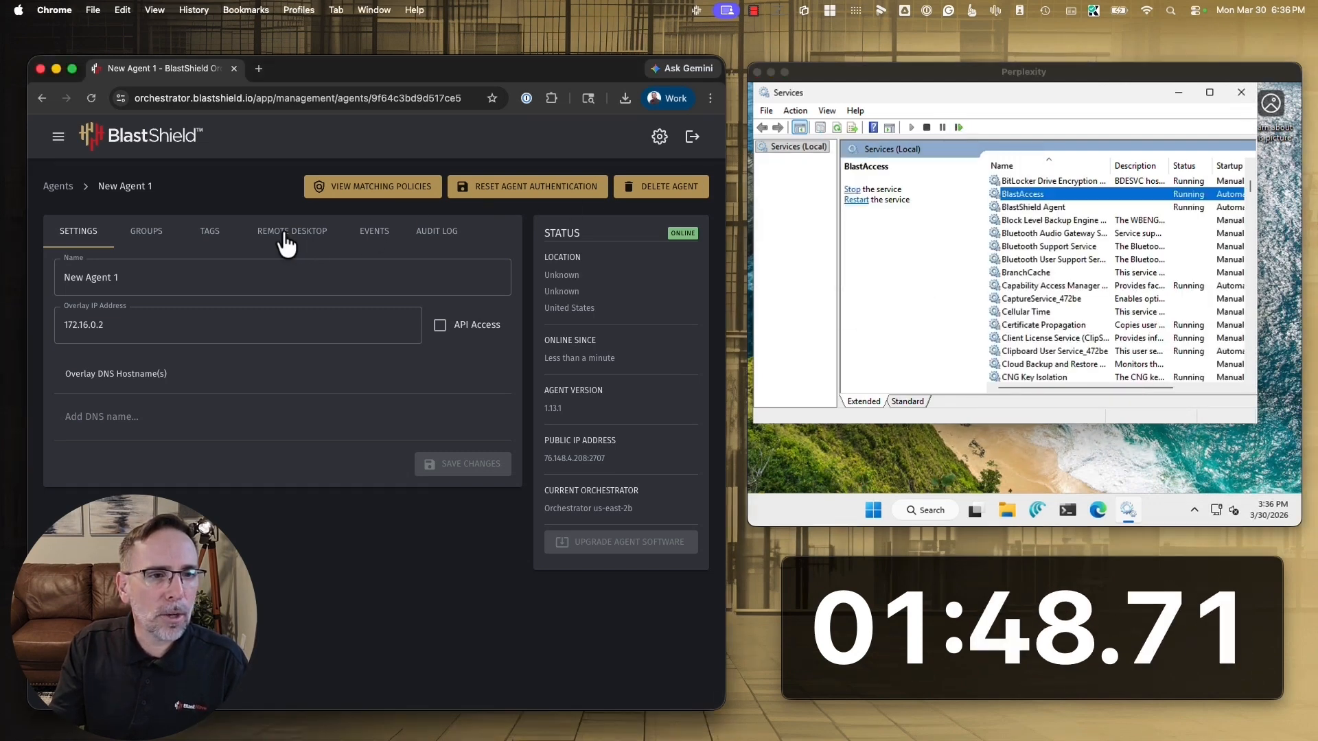
left_click(284, 233)
left_click(130, 281)
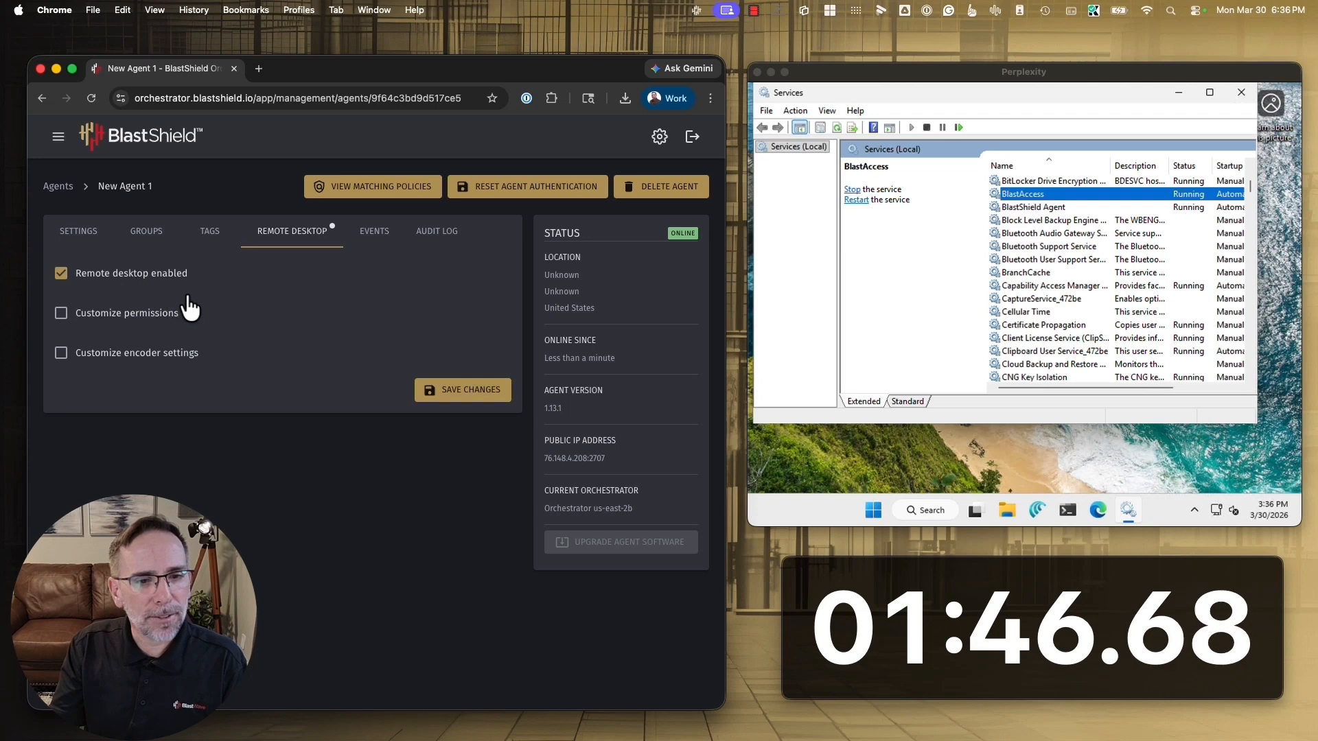
left_click(436, 391)
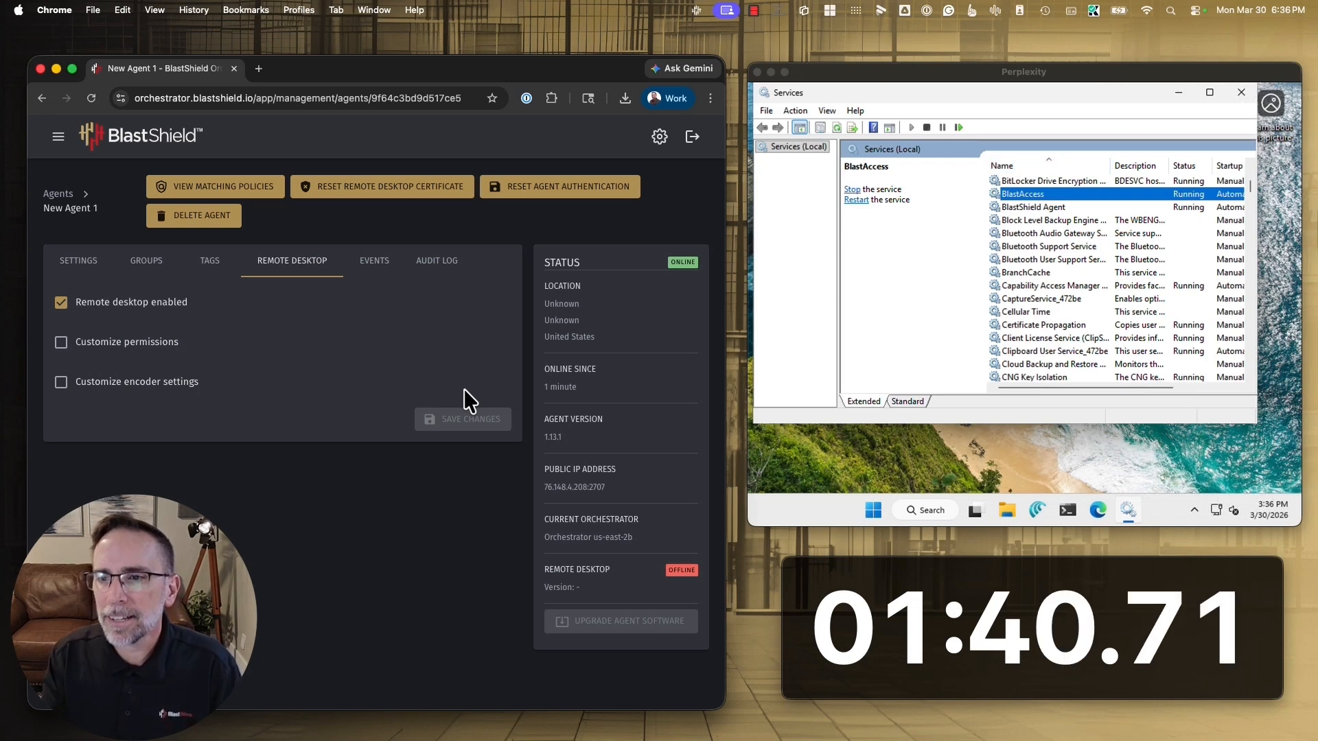
Open the Fast SRA user, make sure Remote Desktop Access is enabled, and save the user's settings
left_click(59, 136)
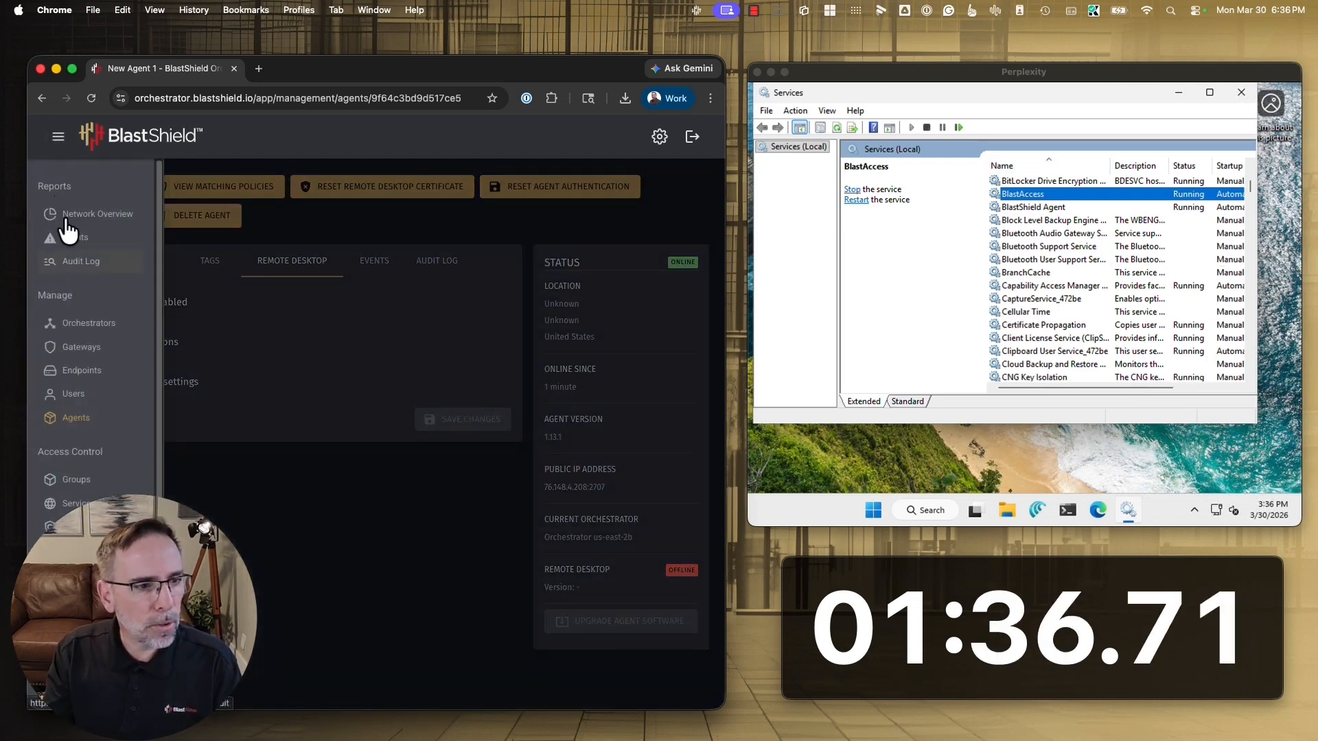
left_click(78, 395)
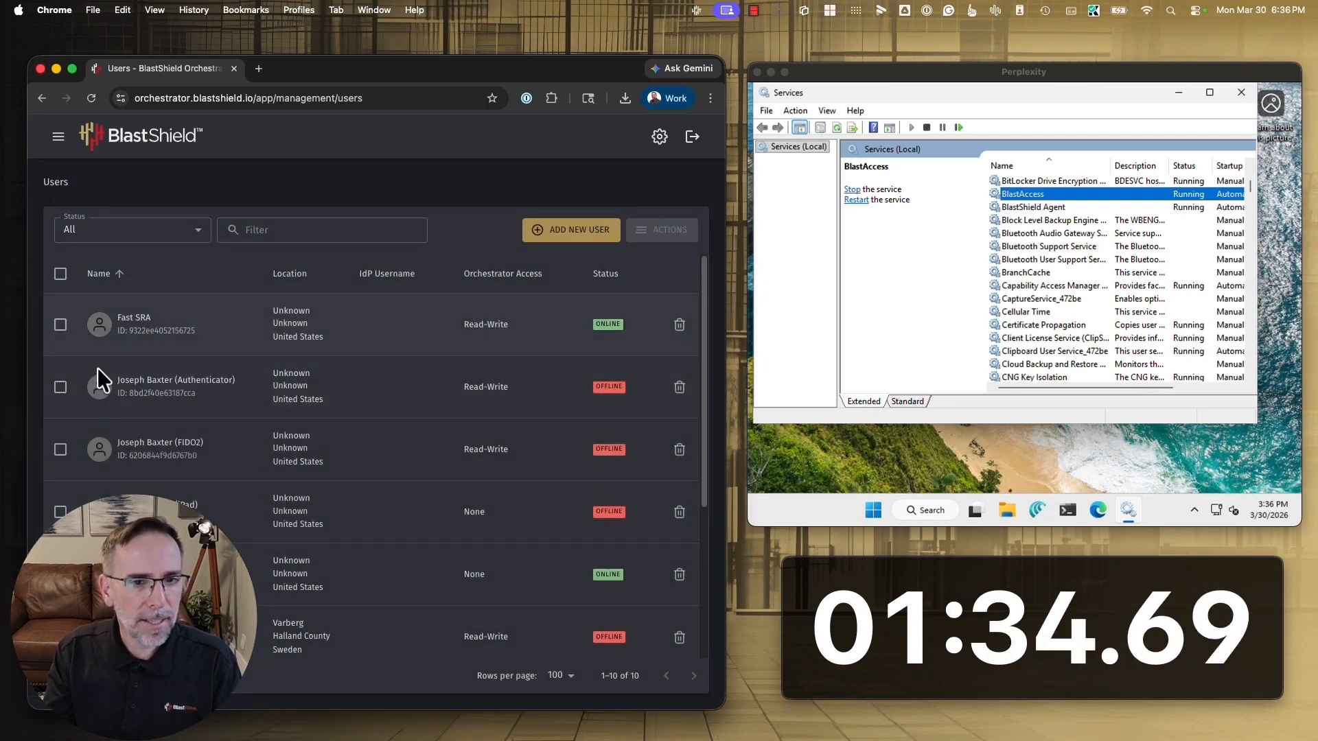
left_click(134, 319)
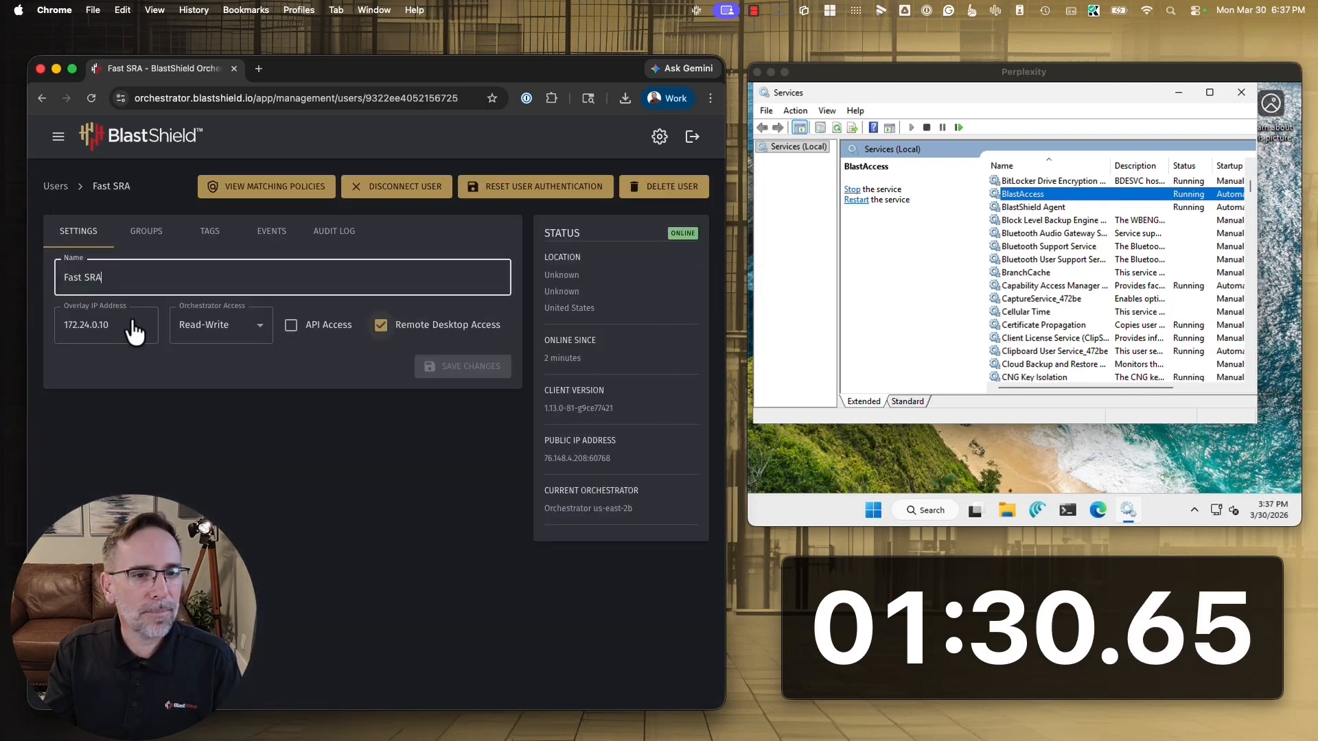
left_click(380, 325)
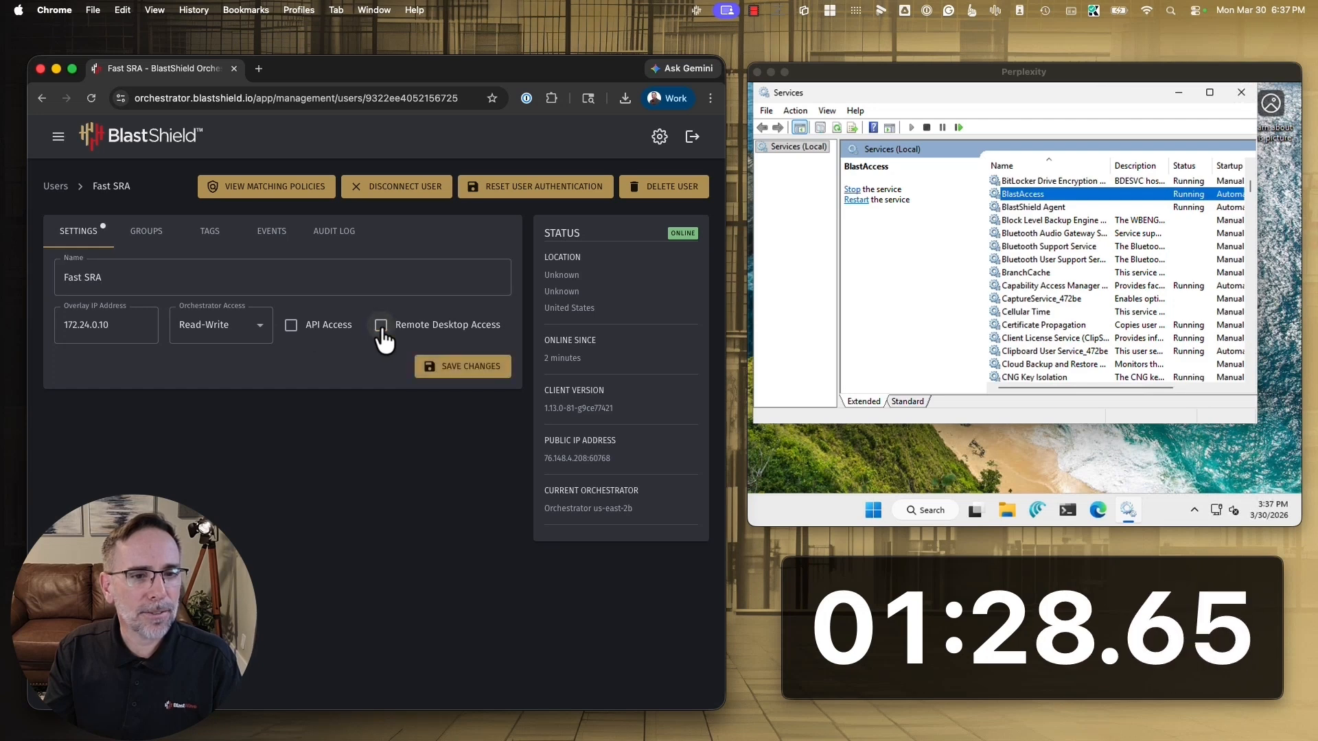
left_click(474, 374)
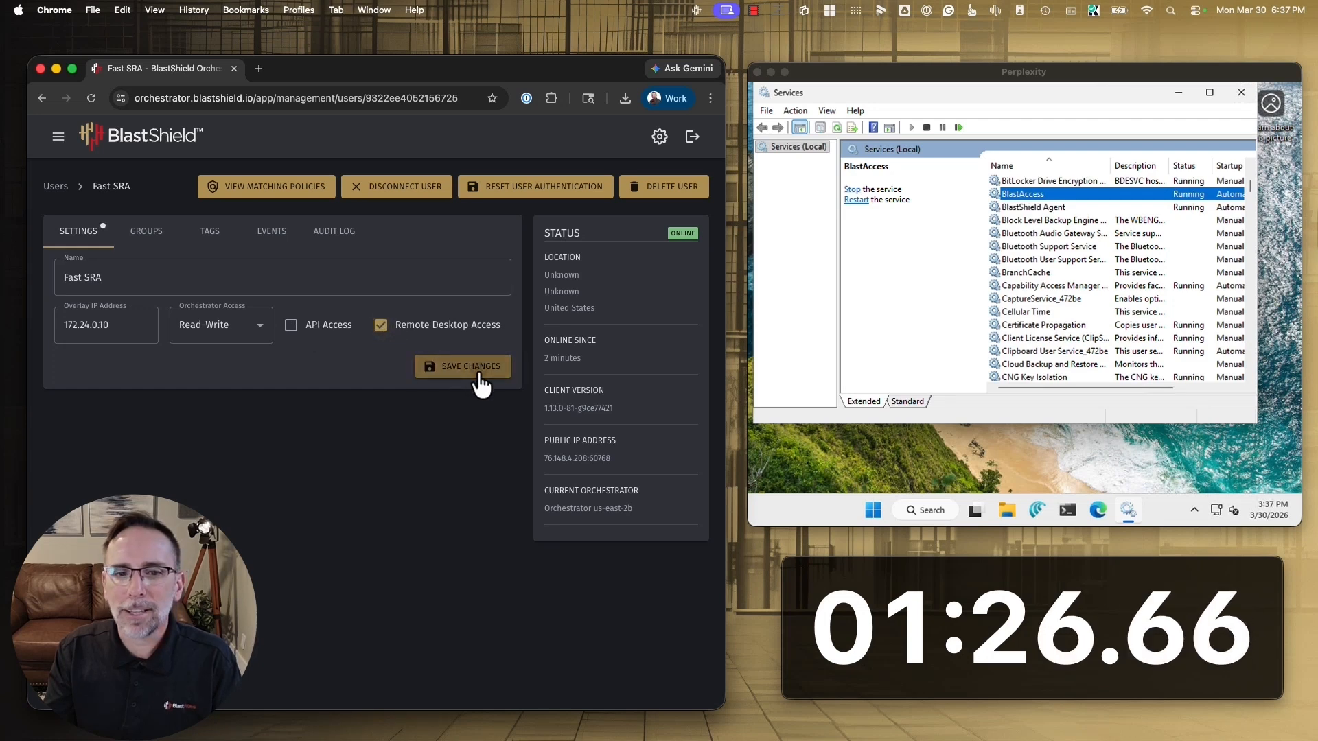
Examine the source group, destination group and service of the policy 05 - BlastAccess Remote Desktop, and return to the policy list
left_click(55, 187)
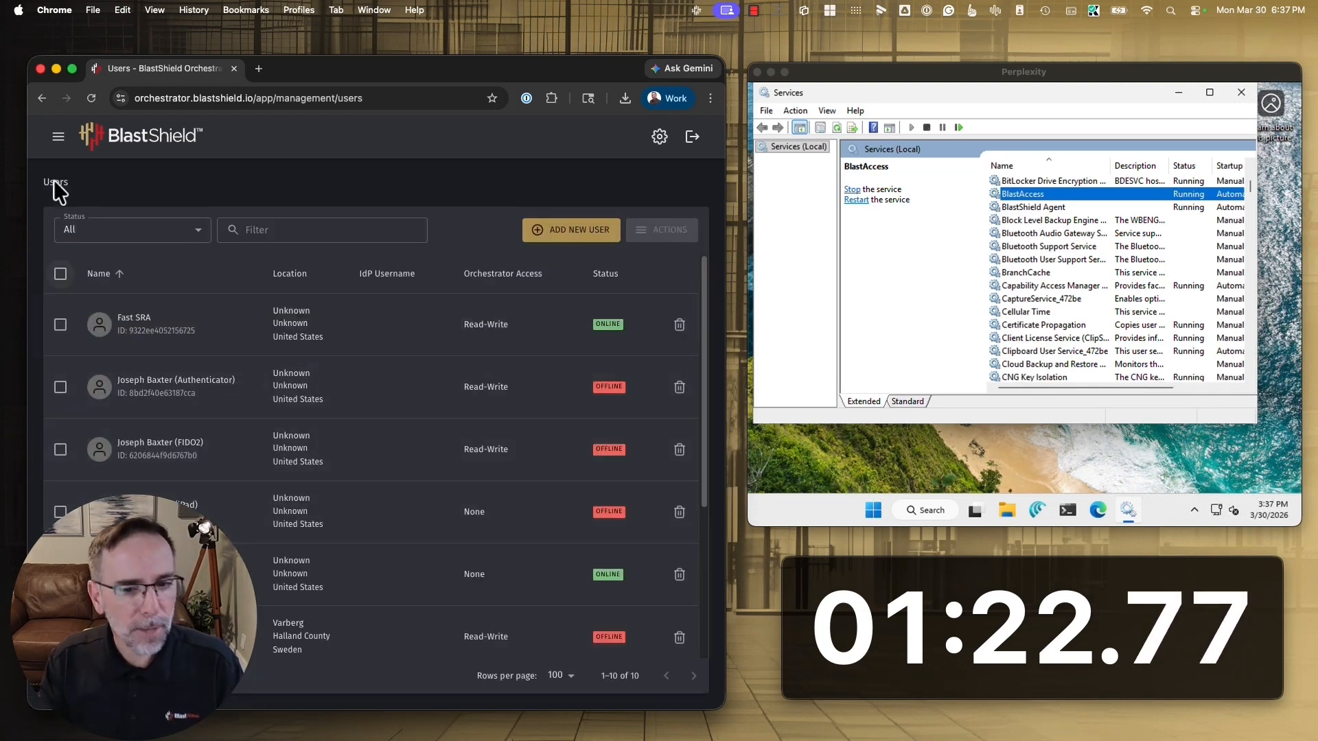
left_click(50, 137)
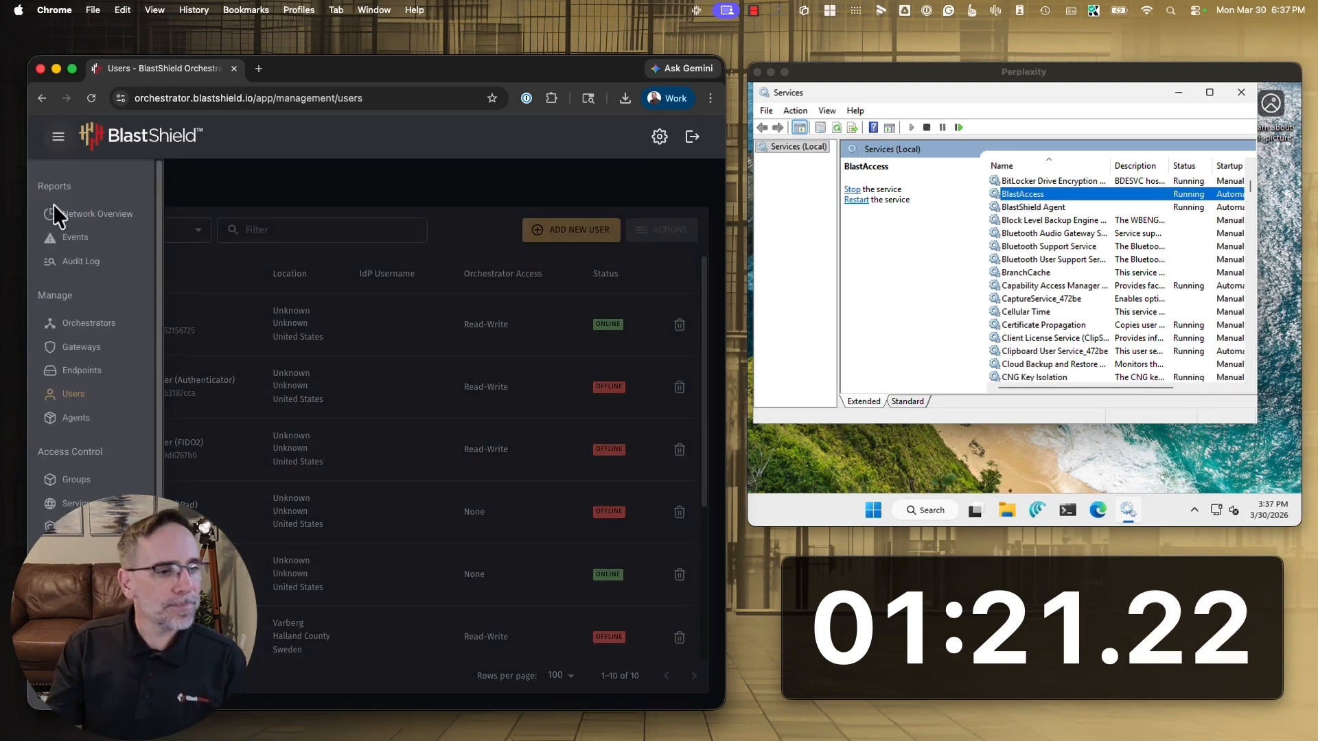
left_click(76, 527)
left_click(159, 517)
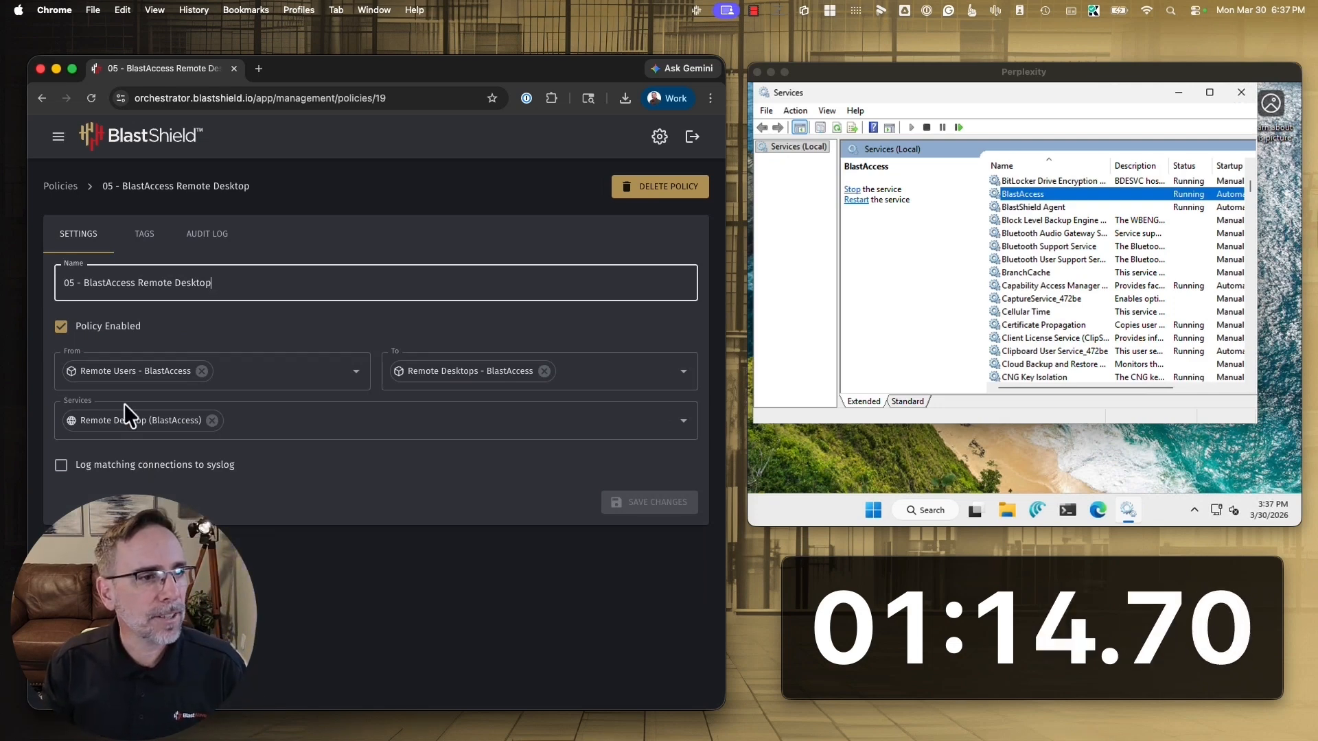
left_click(60, 190)
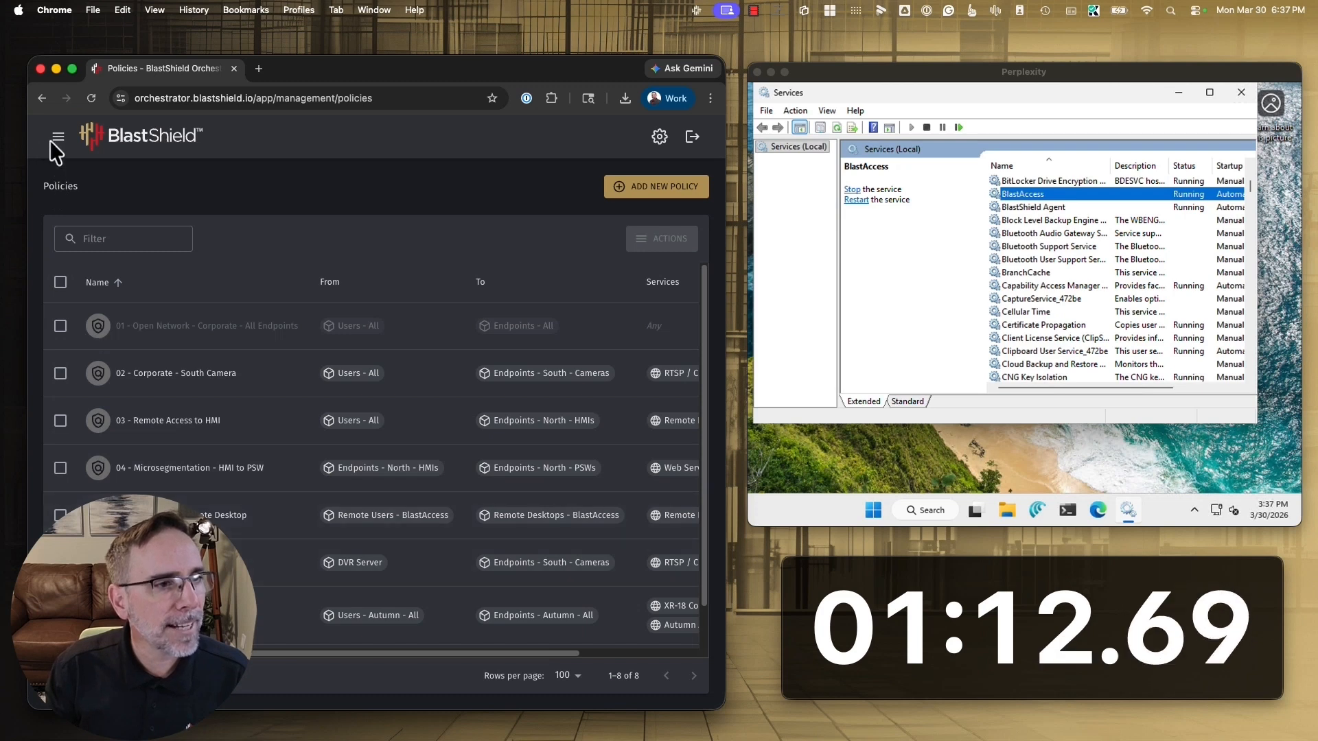
Add the user Fast SRA to the Remote Users - BlastAccess group and save the group
left_click(57, 137)
left_click(76, 482)
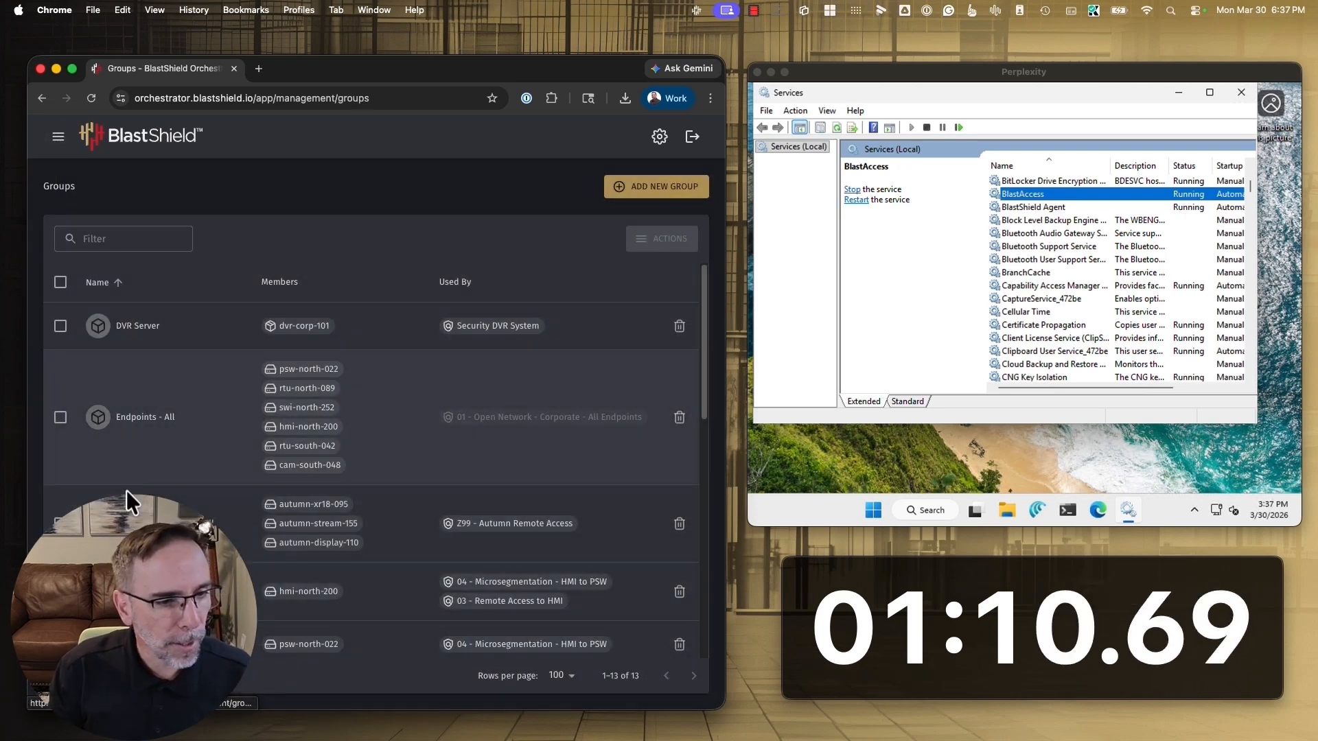
scroll(221, 508, "down", 10)
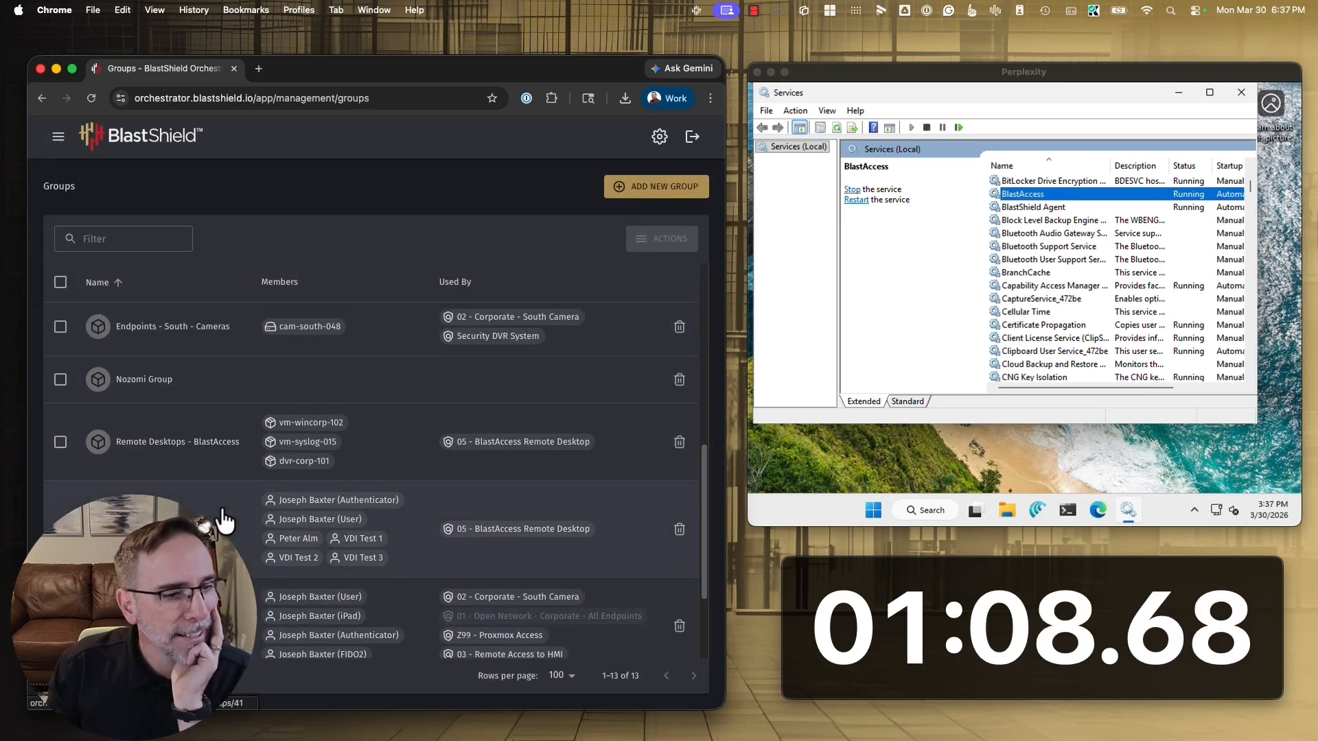
left_click(171, 431)
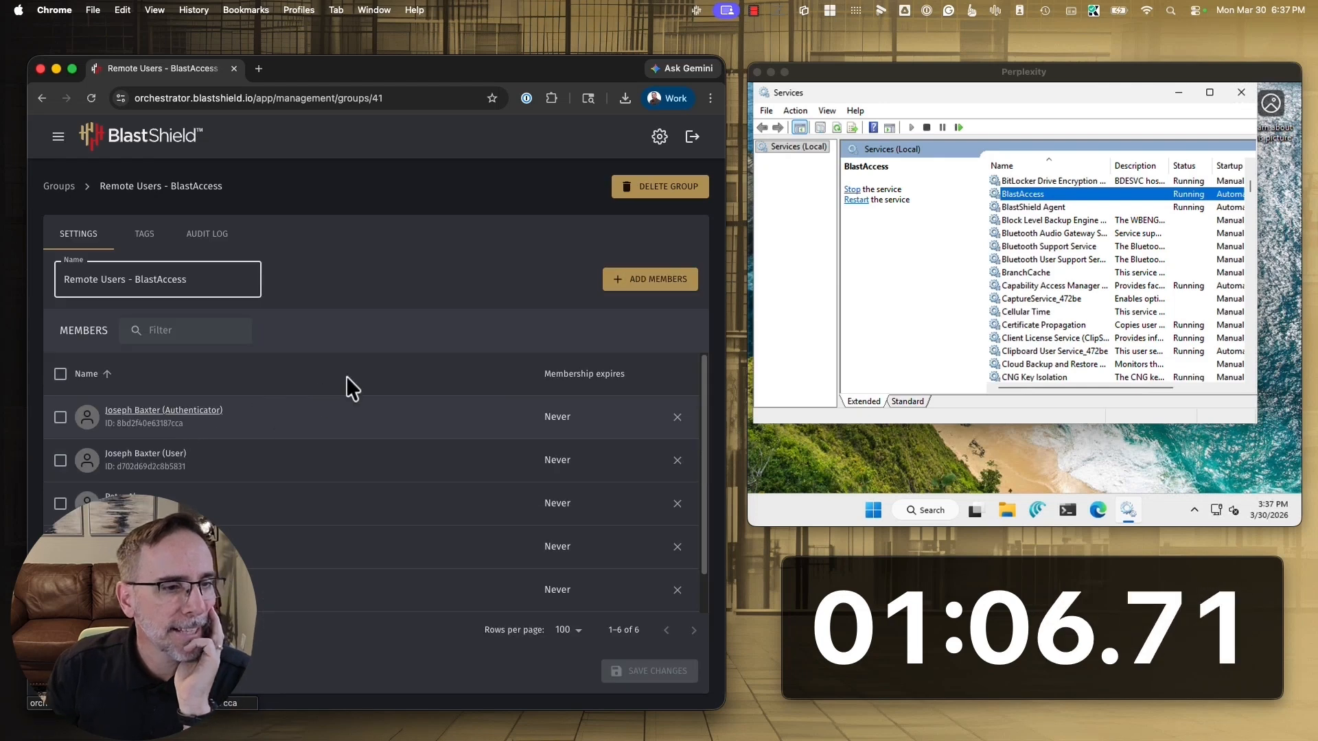
left_click(649, 278)
left_click(352, 358)
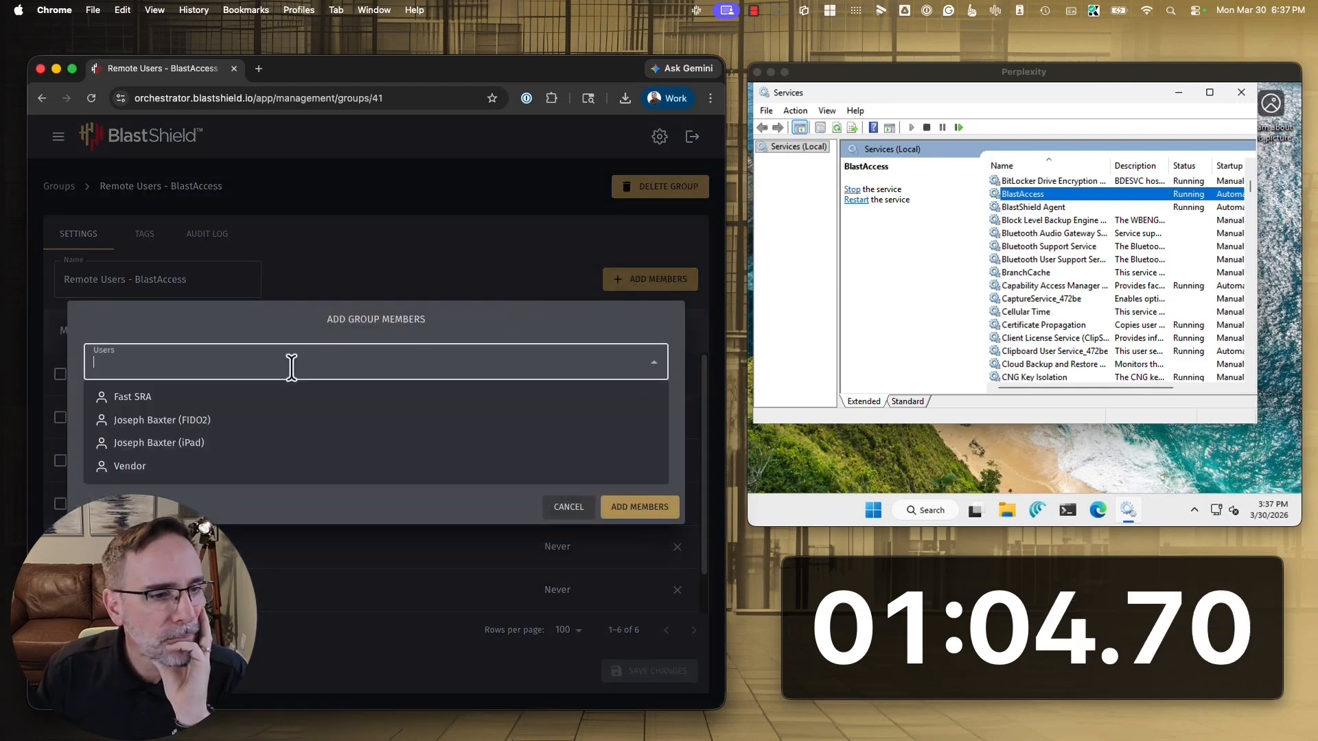
left_click(195, 397)
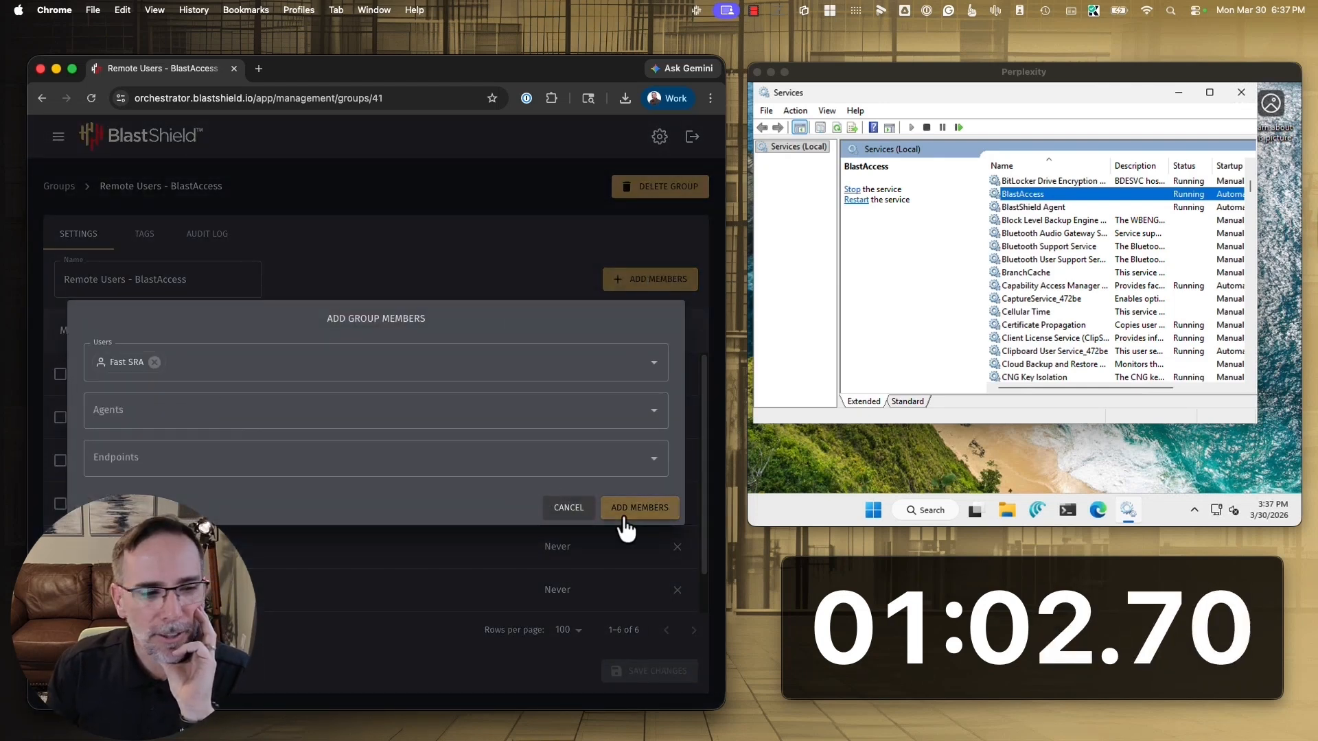
left_click(624, 529)
left_click(629, 671)
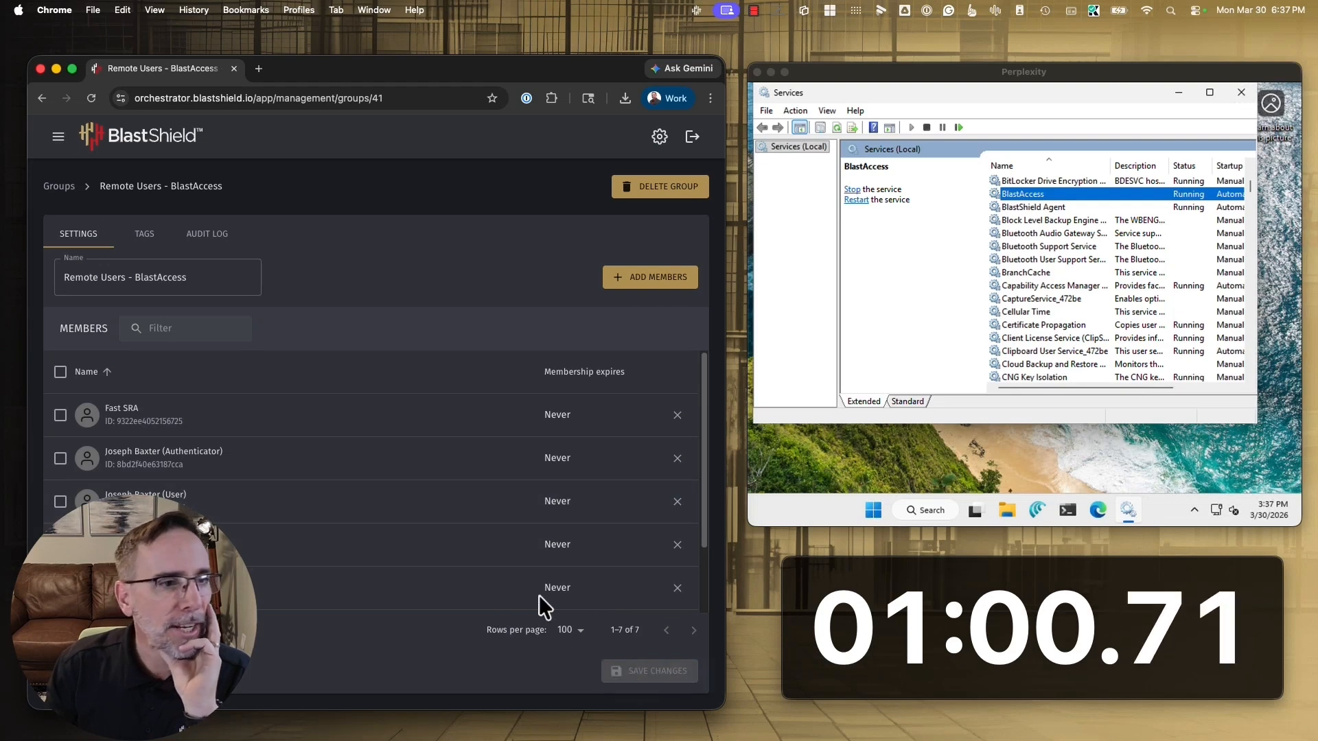
Add the agent New Agent 1 to the Remote Desktops - BlastAccess group and save the group
left_click(64, 200)
scroll(167, 500, "down", 10)
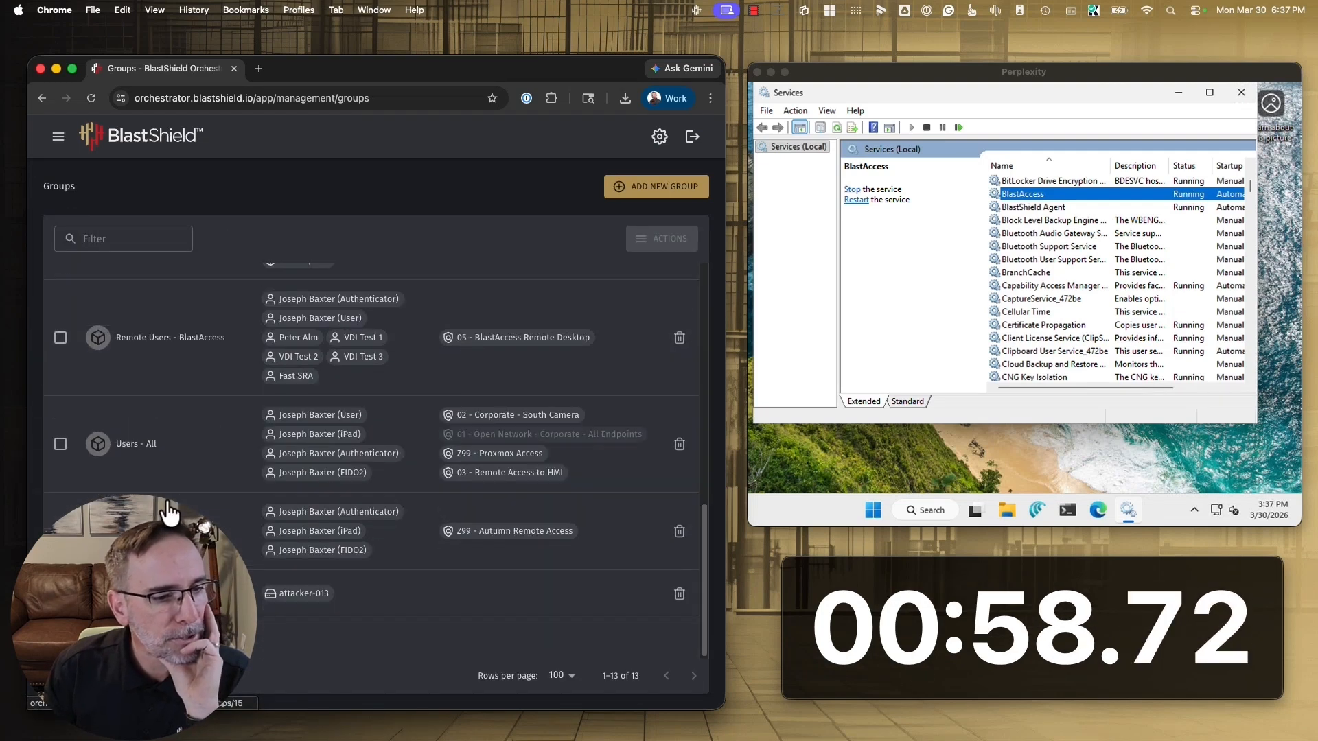
scroll(168, 447, "up", 2)
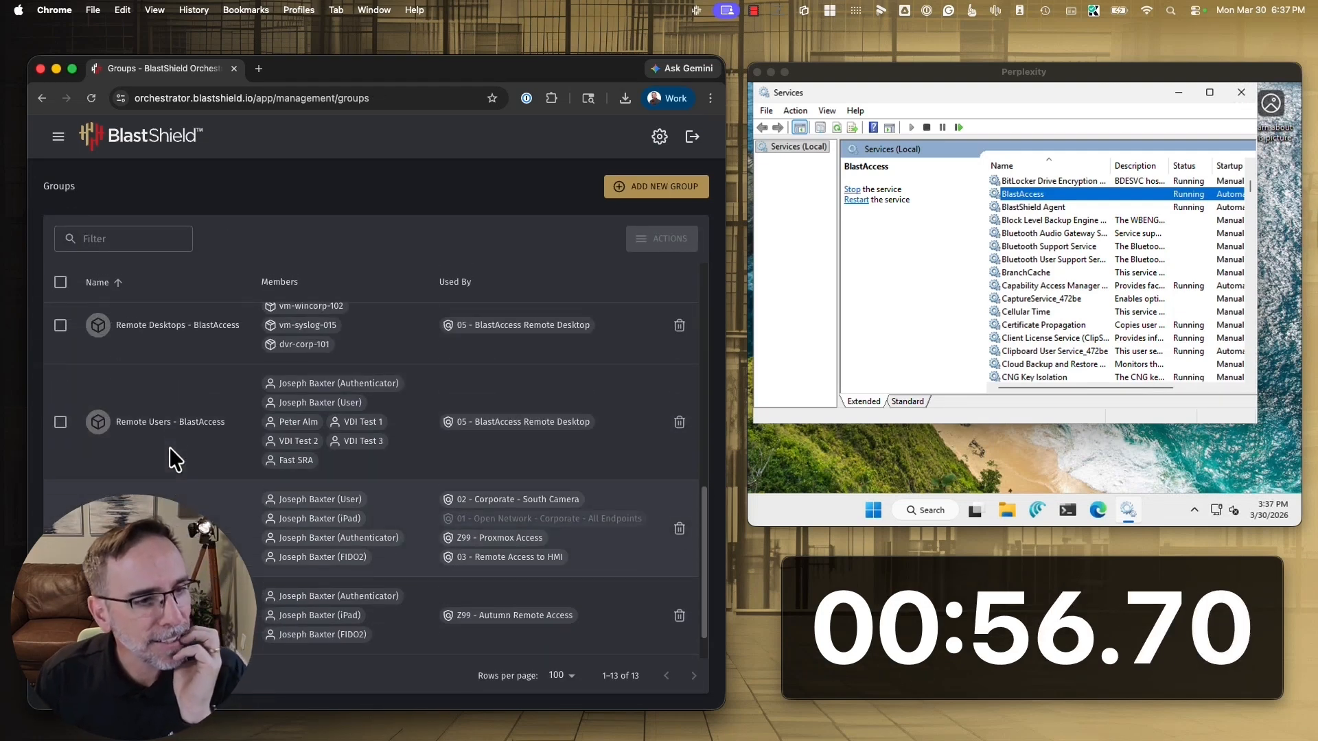
scroll(169, 447, "up", 1)
left_click(151, 387)
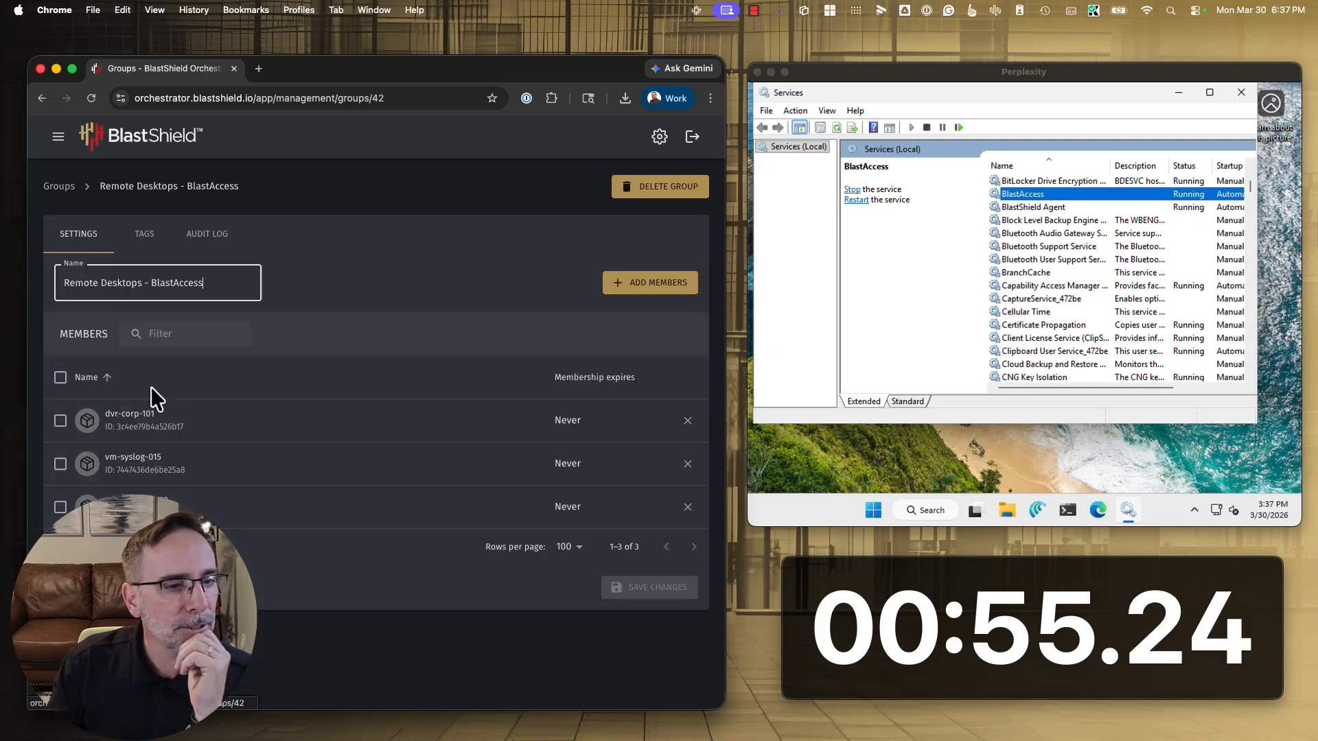
left_click(649, 280)
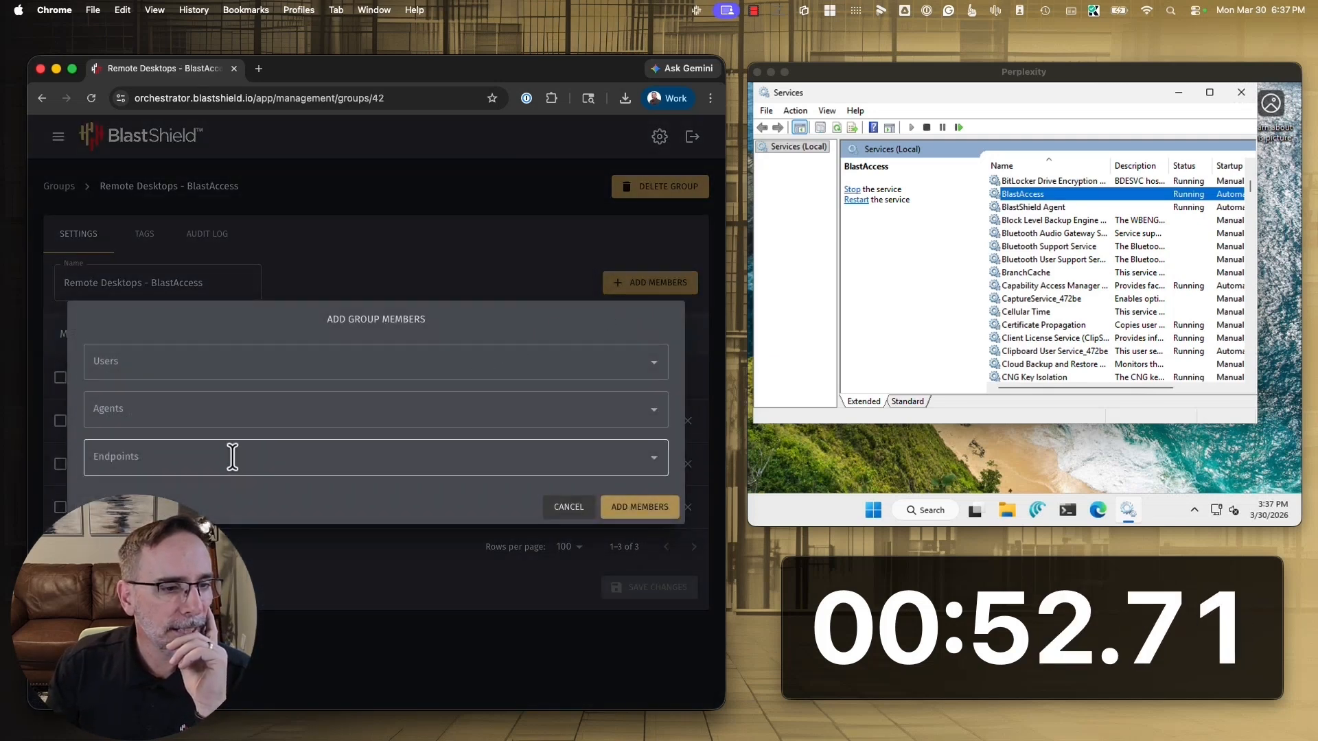
left_click(218, 410)
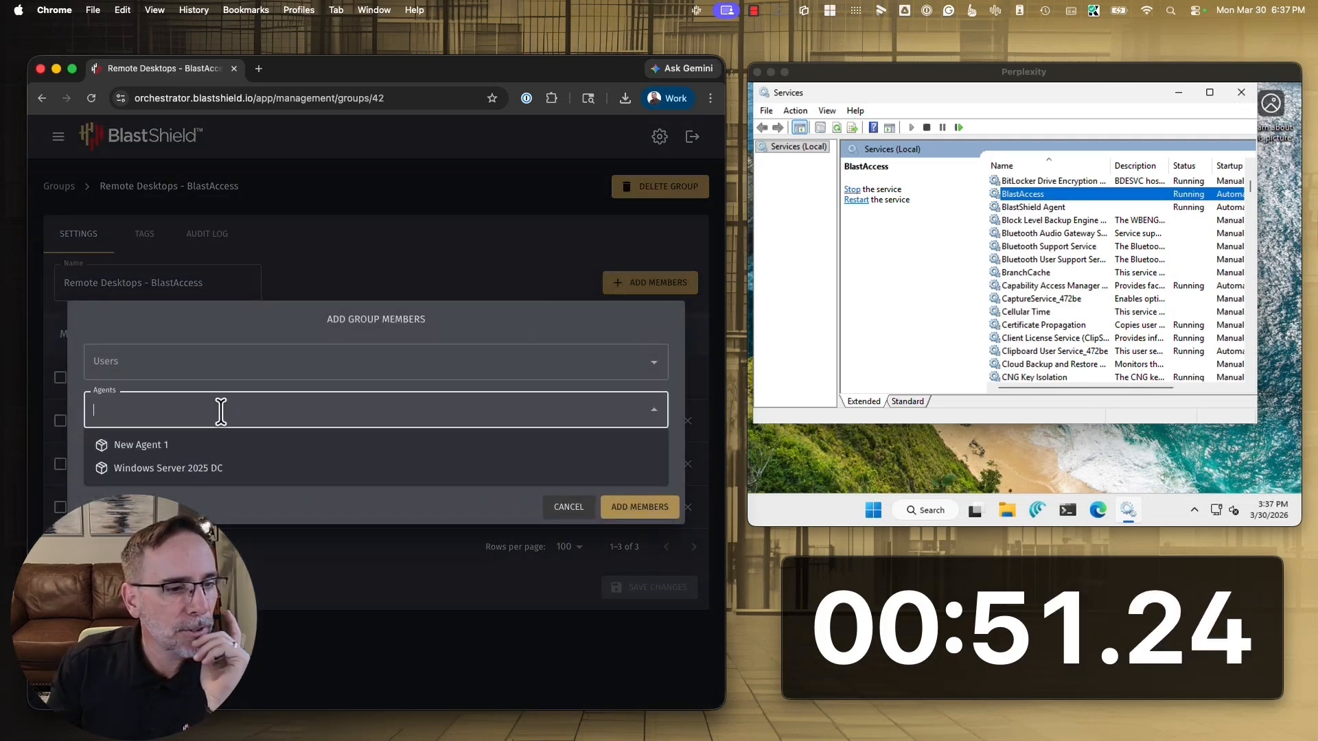
left_click(150, 451)
left_click(618, 509)
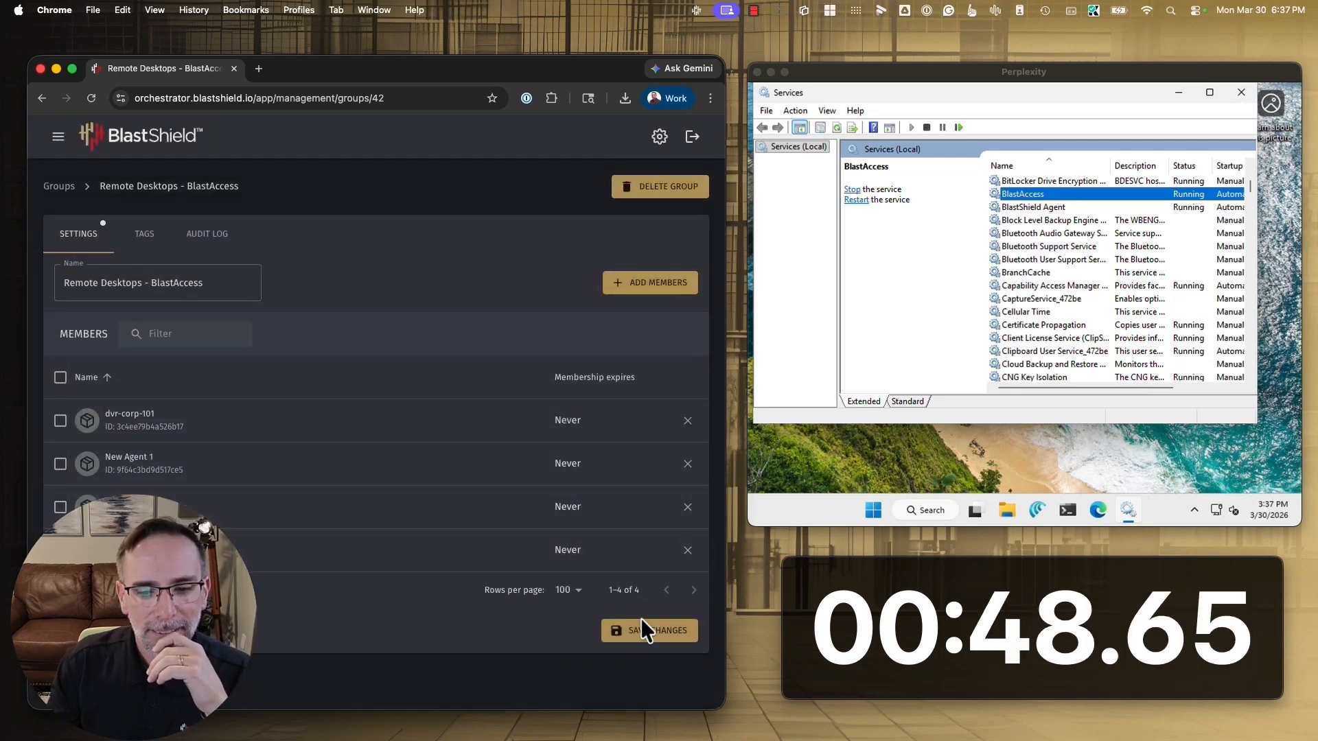
left_click(643, 638)
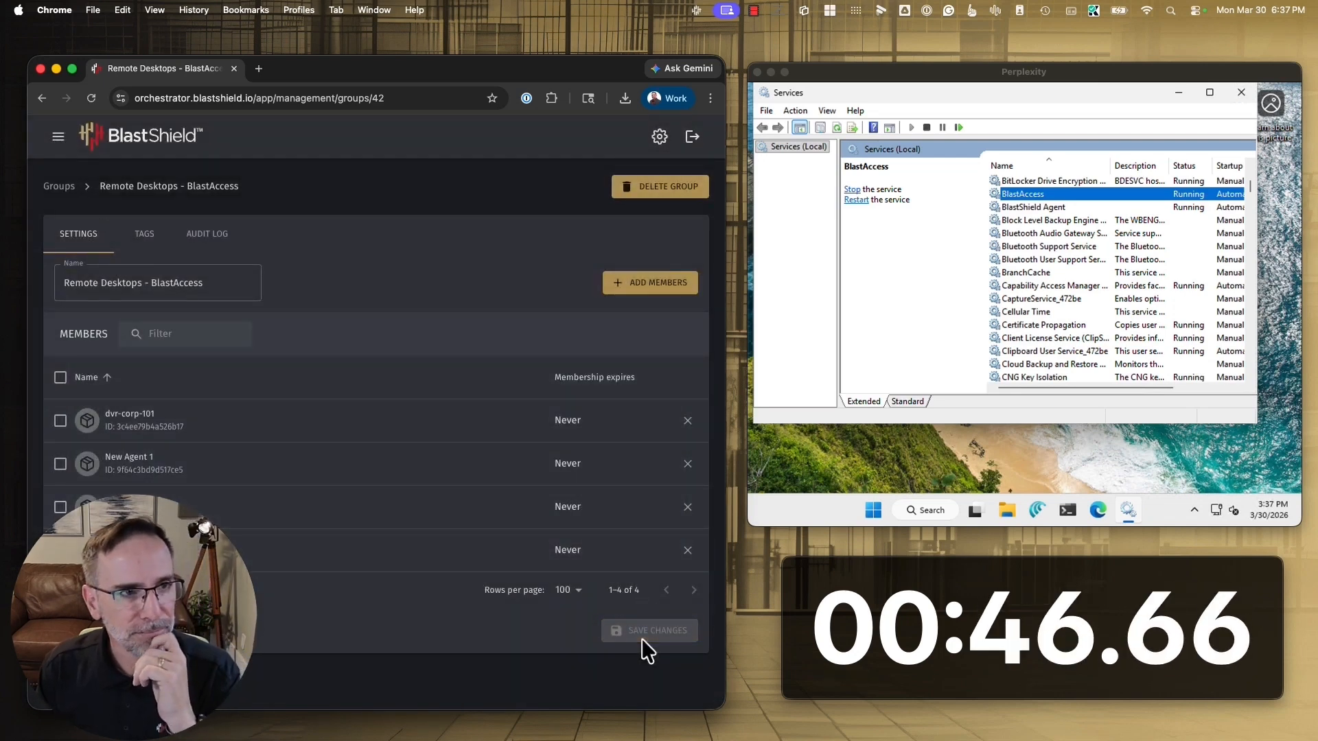
Open New Agent 1 from the agents list and check its agent and remote desktop status
left_click(57, 137)
left_click(80, 418)
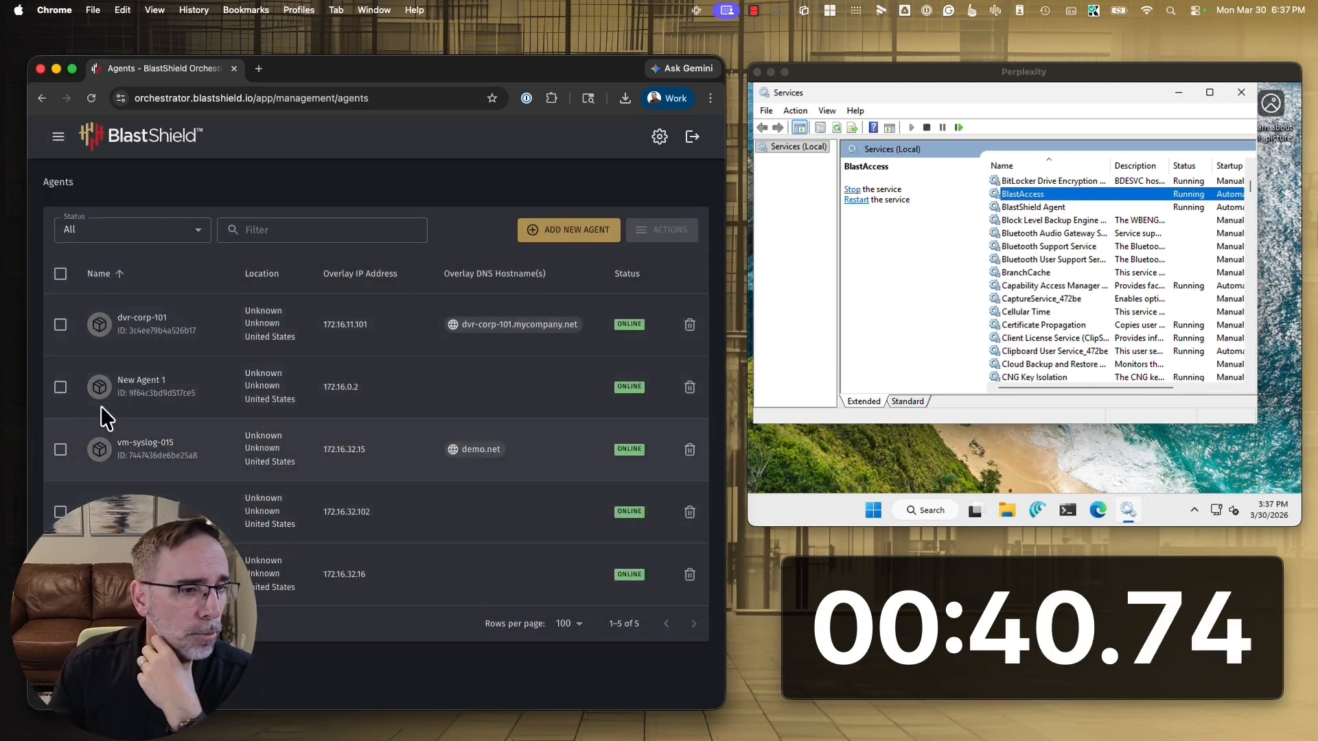
left_click(140, 385)
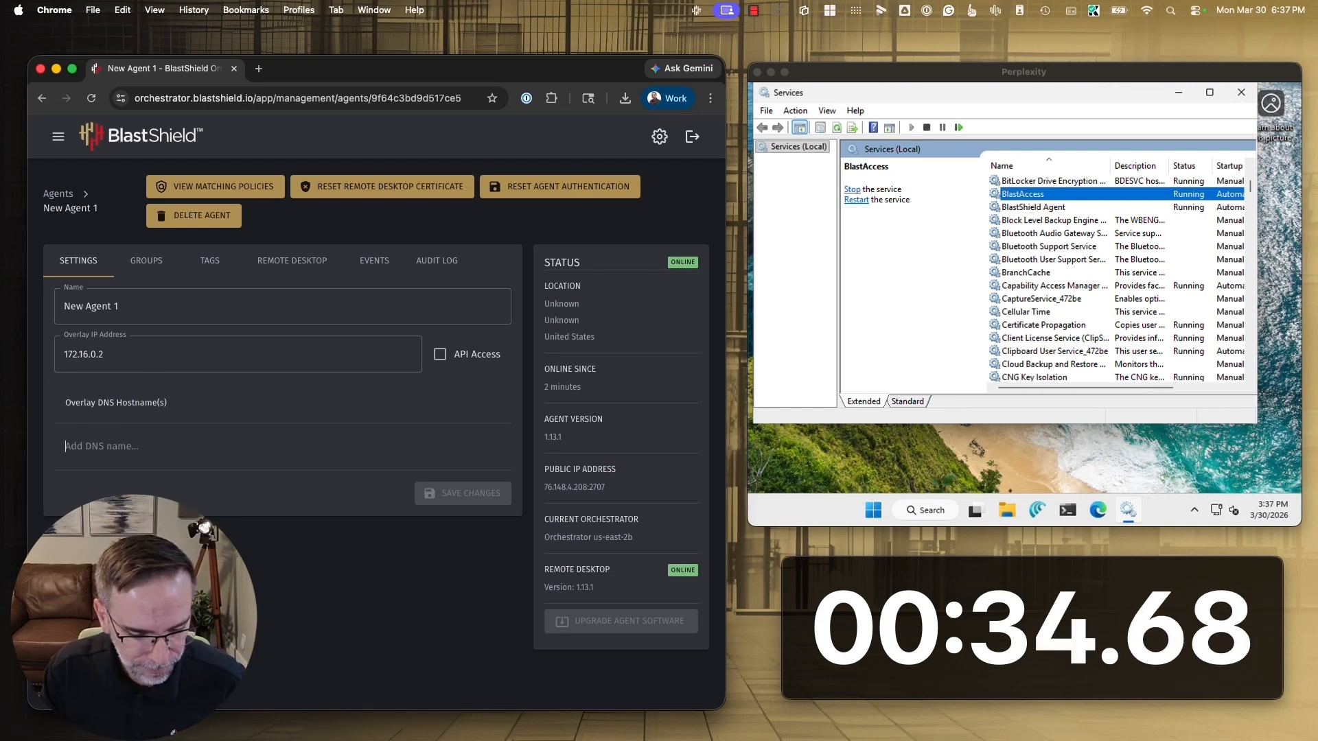
Switch to the BlastShield client, launch Remote Desktops and connect to the host New Agent 1
key("super+Tab")
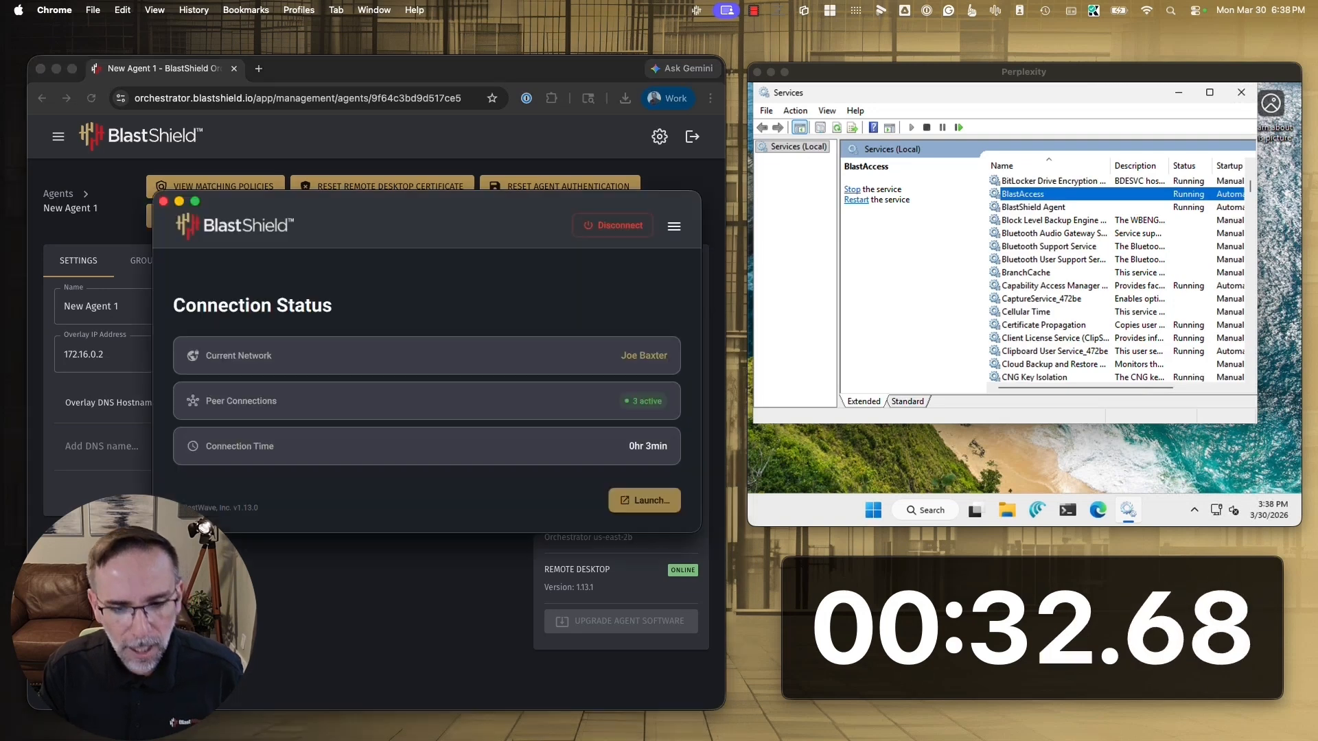
left_click(641, 503)
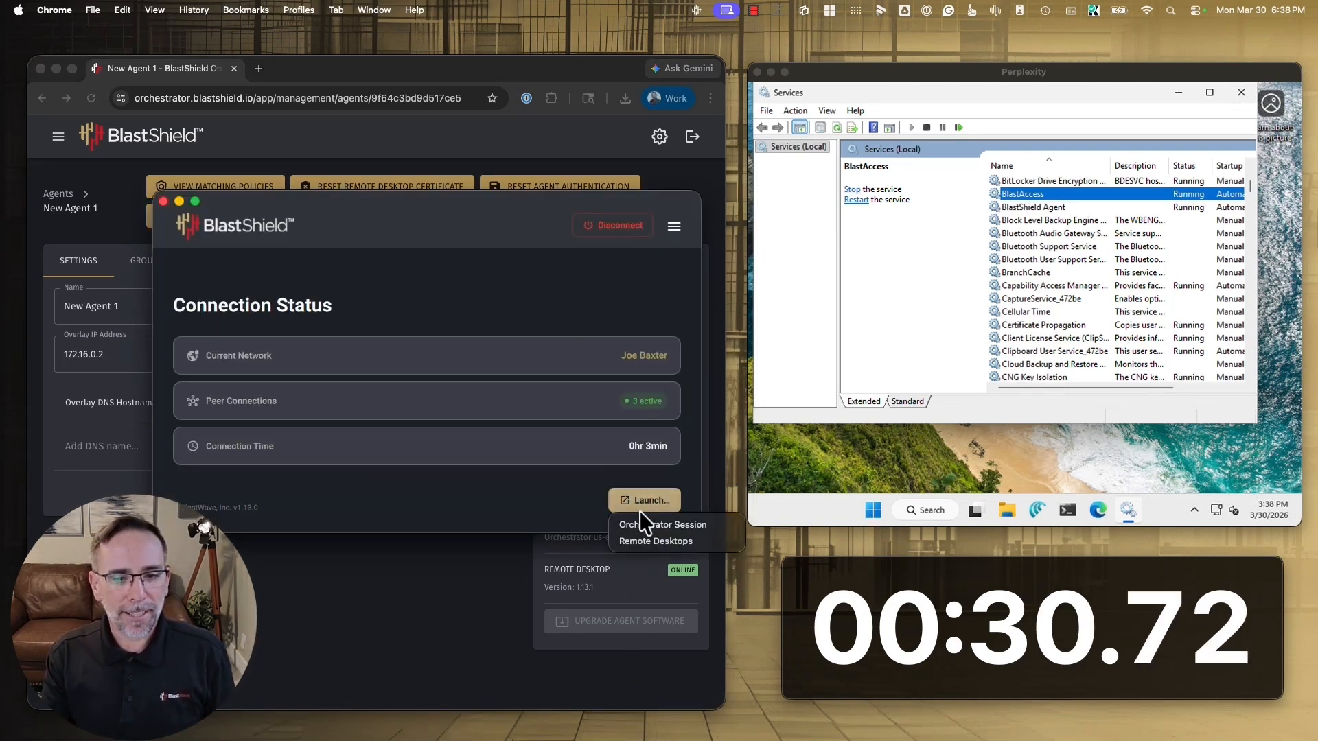
left_click(642, 543)
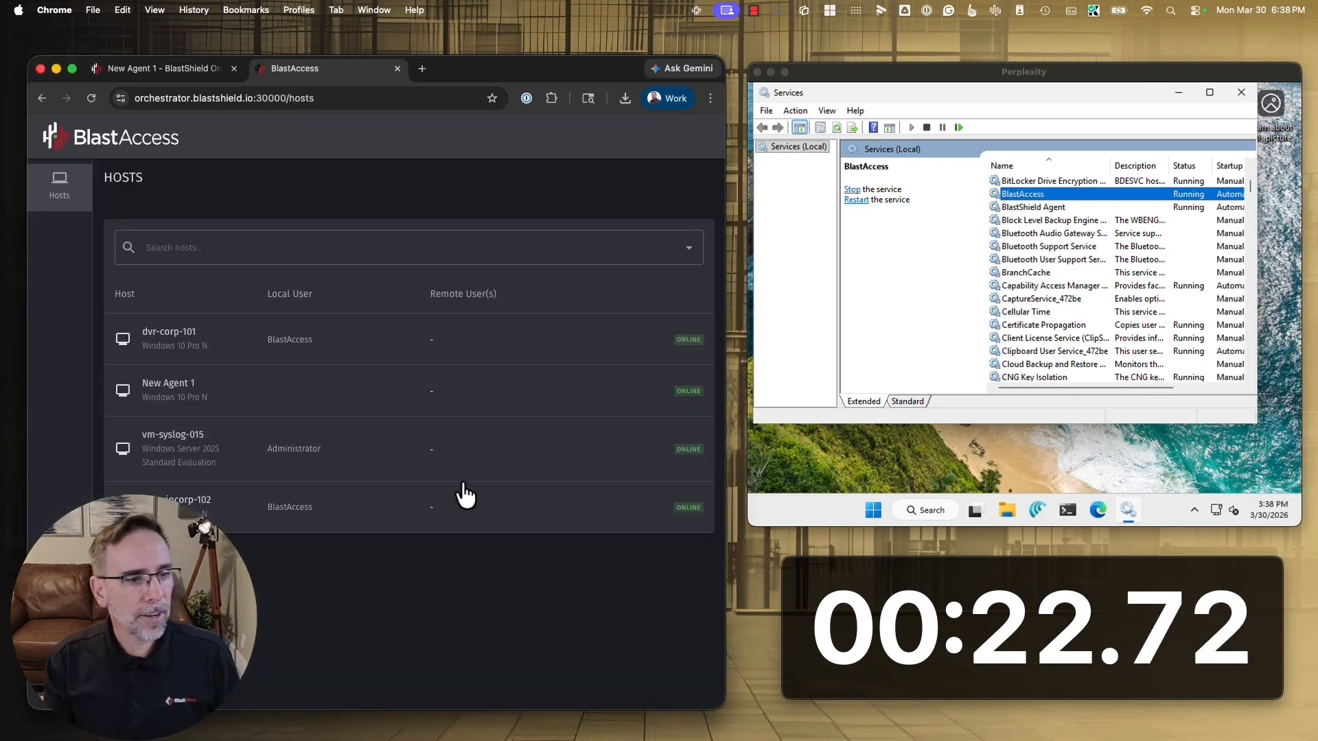
left_click(468, 388)
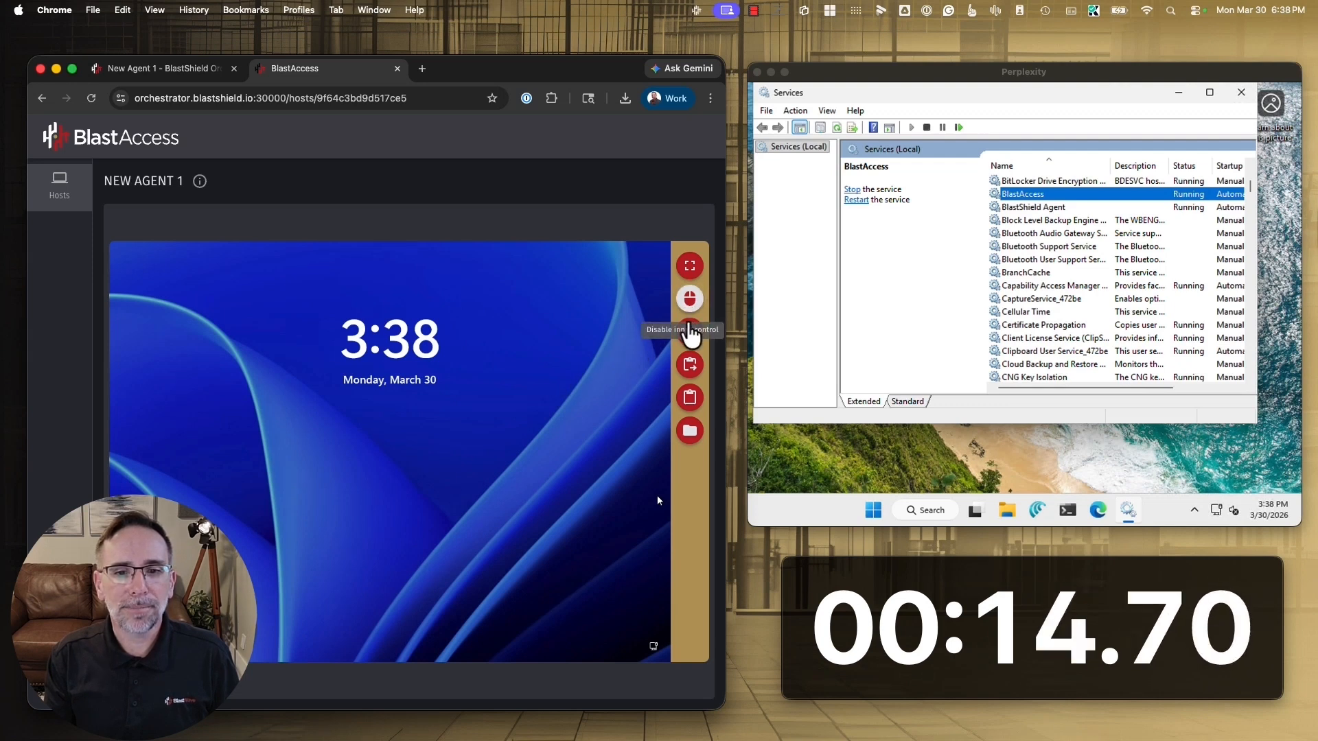
Unlock the remote session of New Agent 1 and sign in with the Windows account password
left_click(690, 332)
left_click(660, 363)
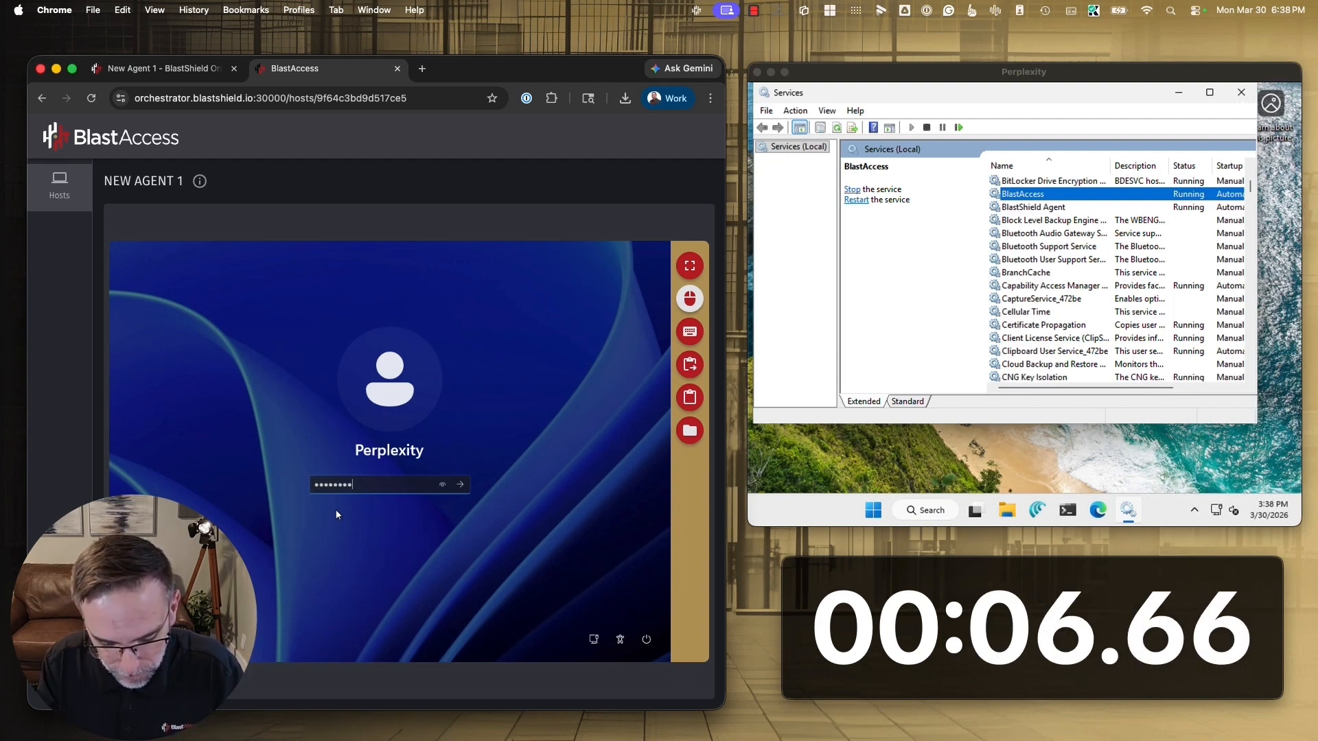
key("Return")
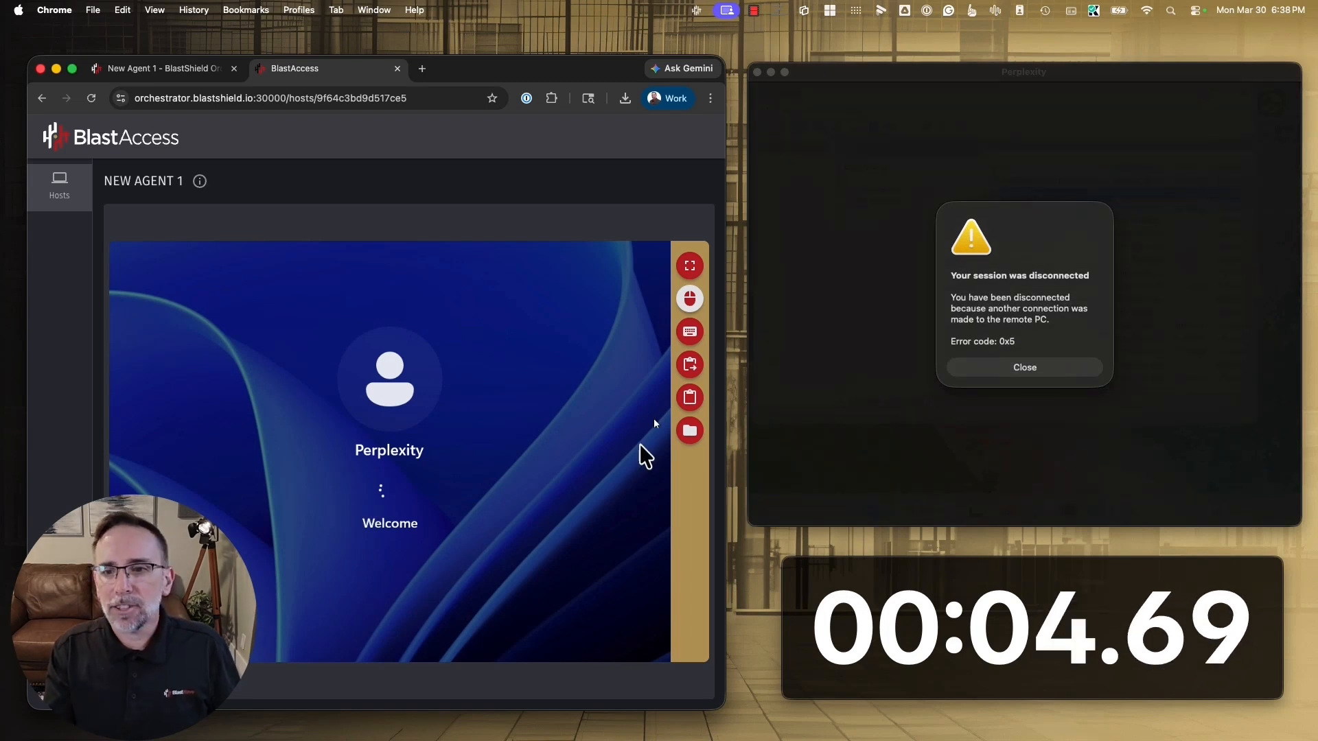
Dismiss the old Windows App session and close the Services window on New Agent 1's remote desktop
left_click(1000, 370)
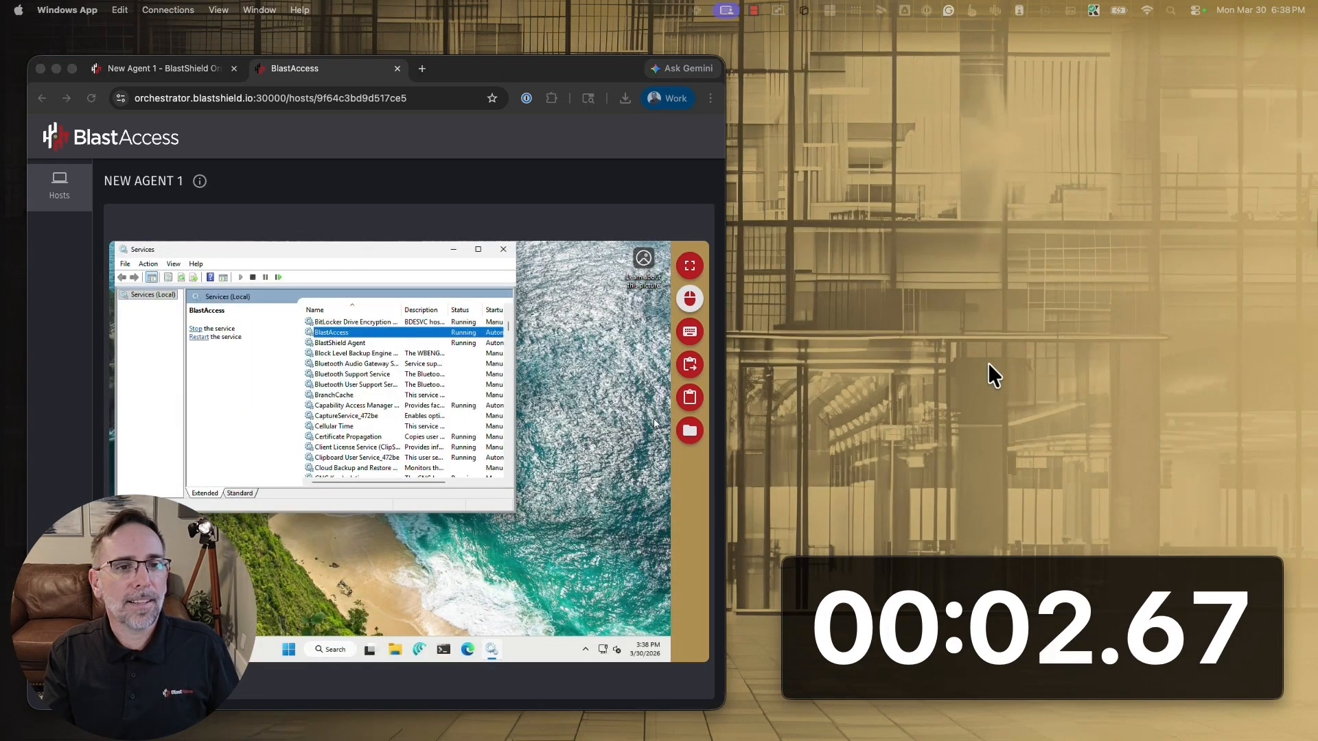
left_click(503, 249)
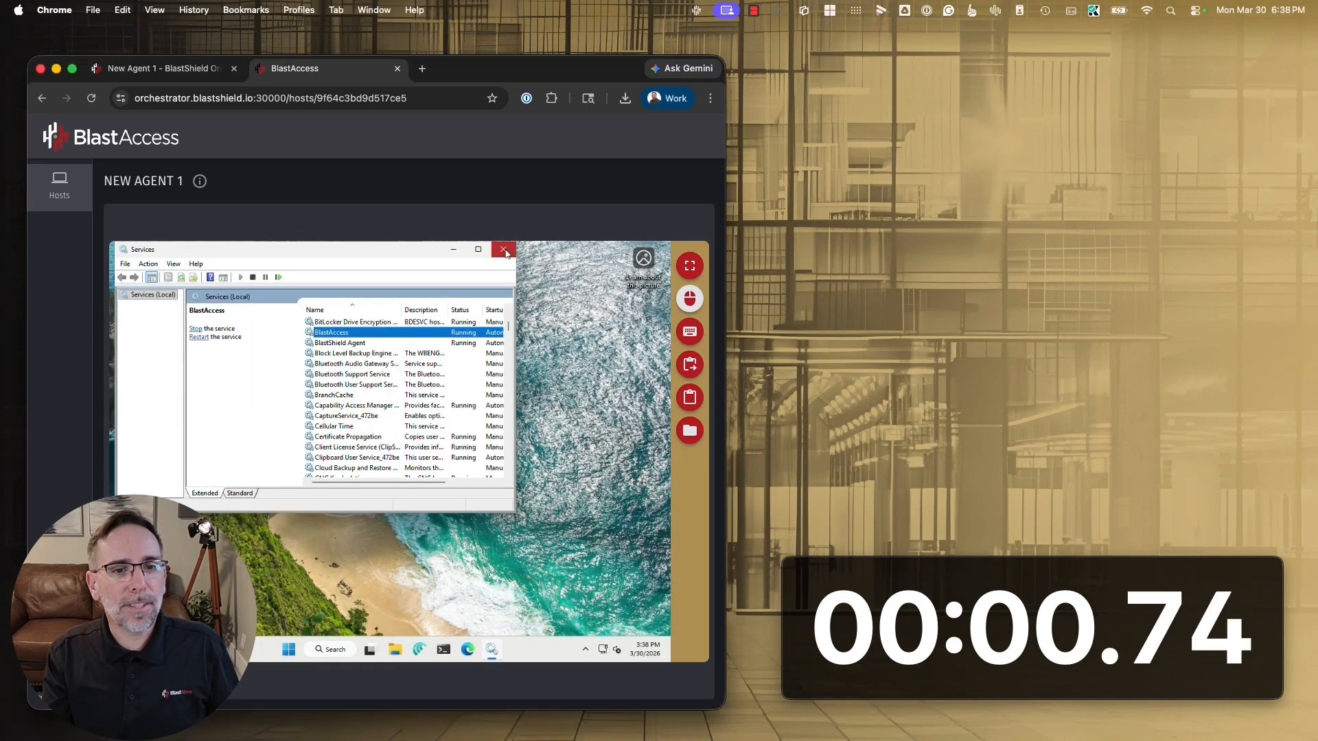